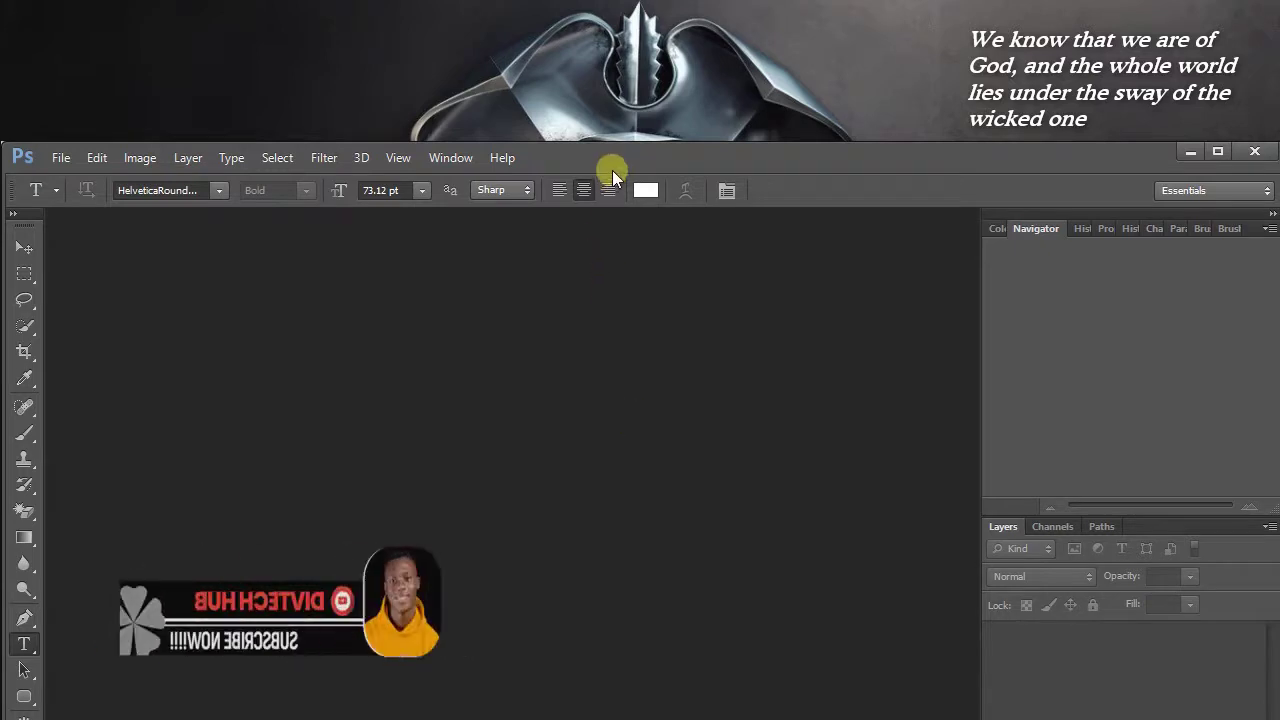
Drag the Photoshop window up so the whole window fits on screen.
{"action": "left_click_drag", "start_coordinate": [639, 148], "coordinate": [620, 11]}
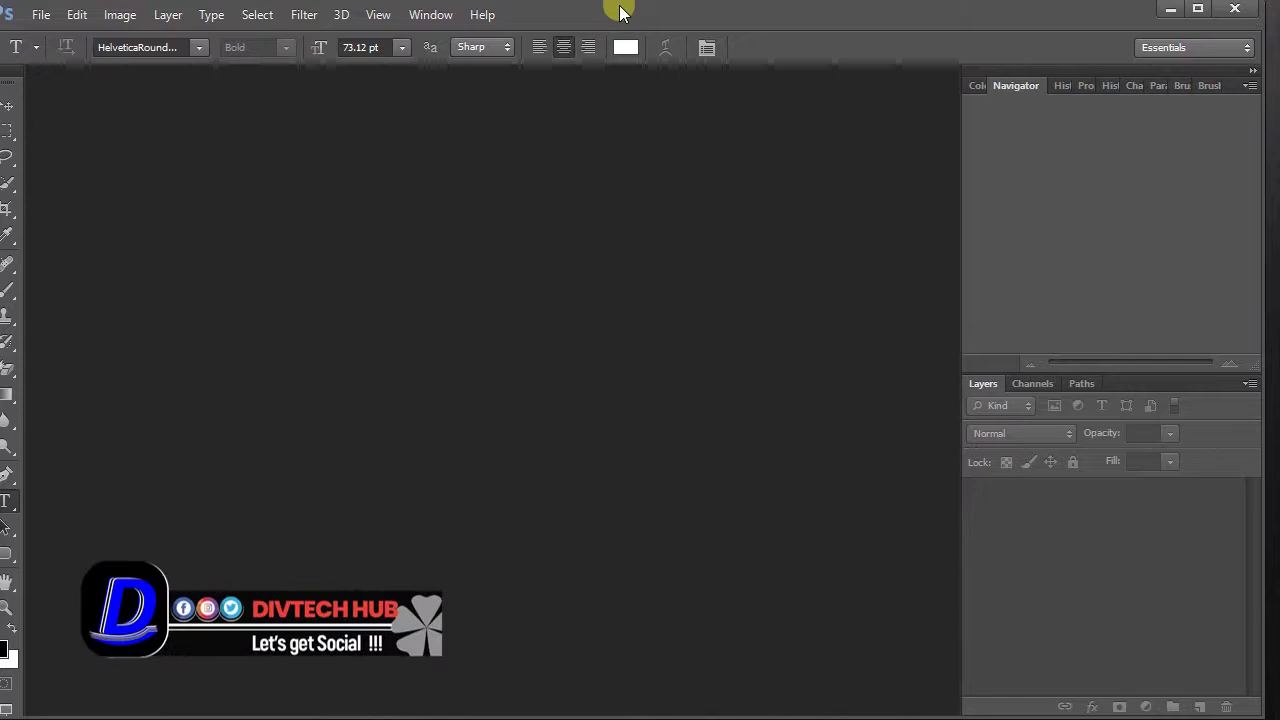
{"action": "left_click_drag", "start_coordinate": [621, 11], "coordinate": [640, 10]}
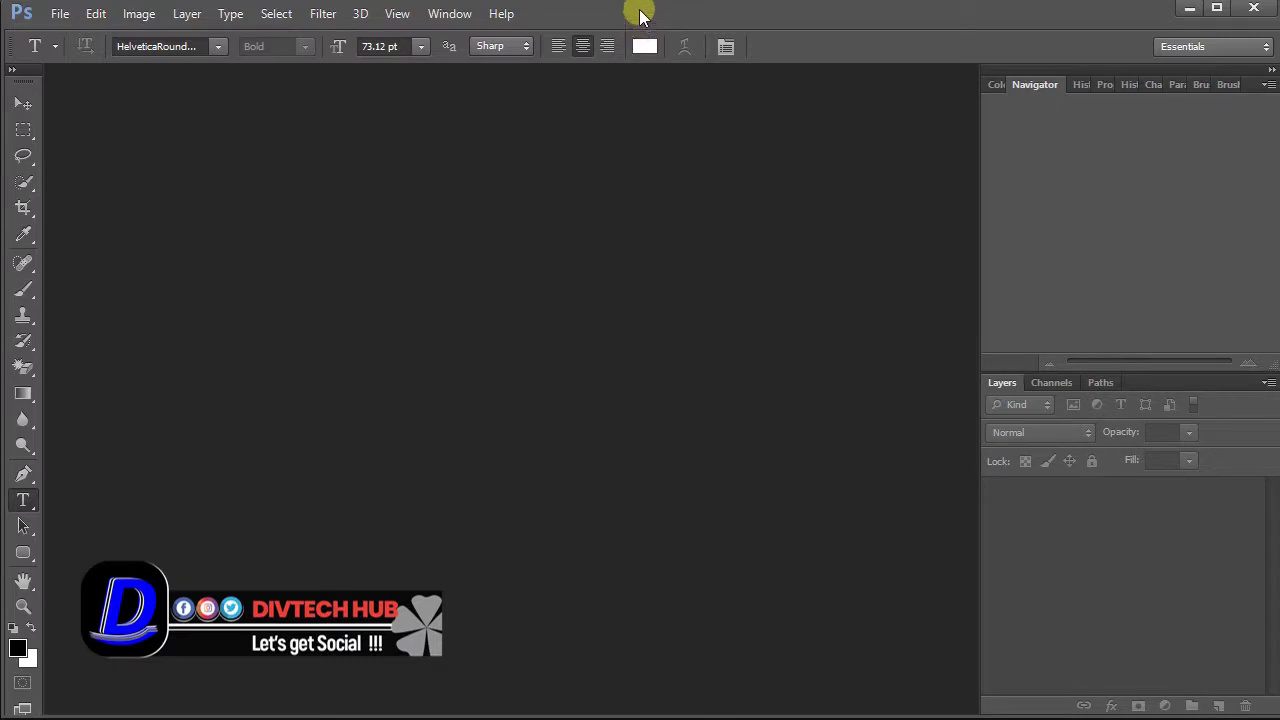
Create a new 1200 × 1200 px, 300 pixels/inch document with a white background.
{"action": "left_click", "coordinate": [57, 14]}
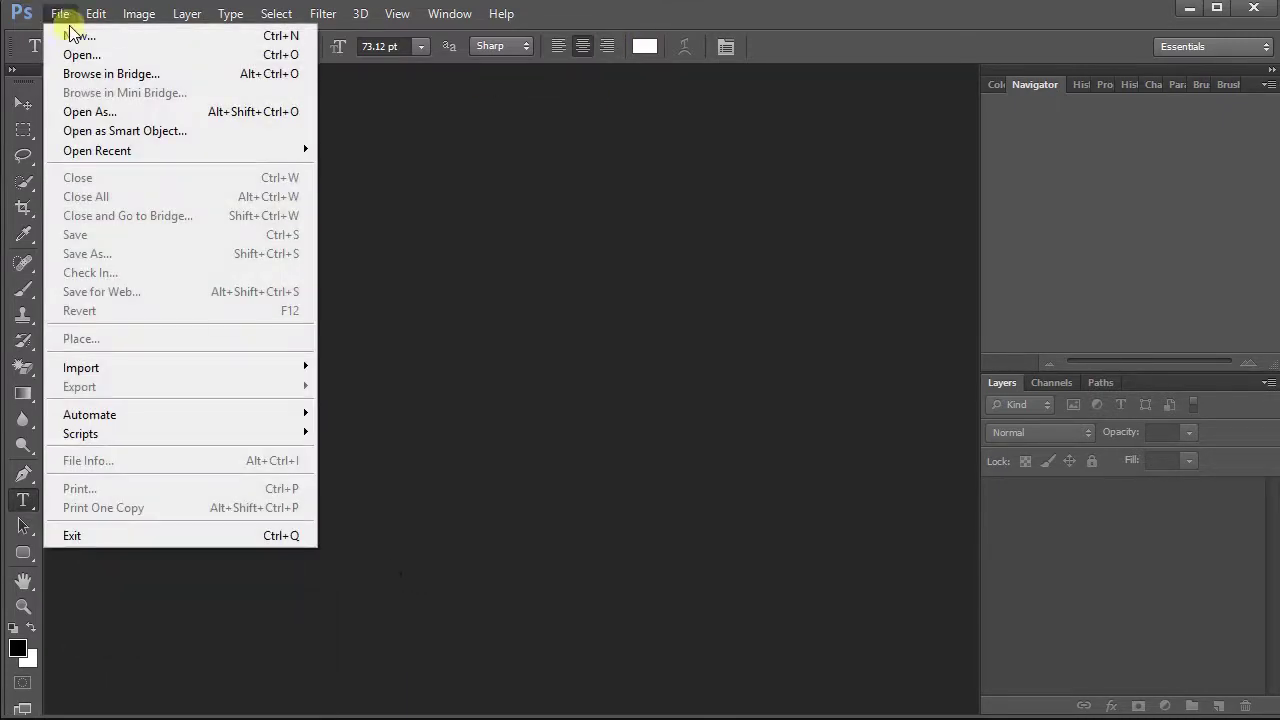
{"action": "left_click", "coordinate": [86, 38]}
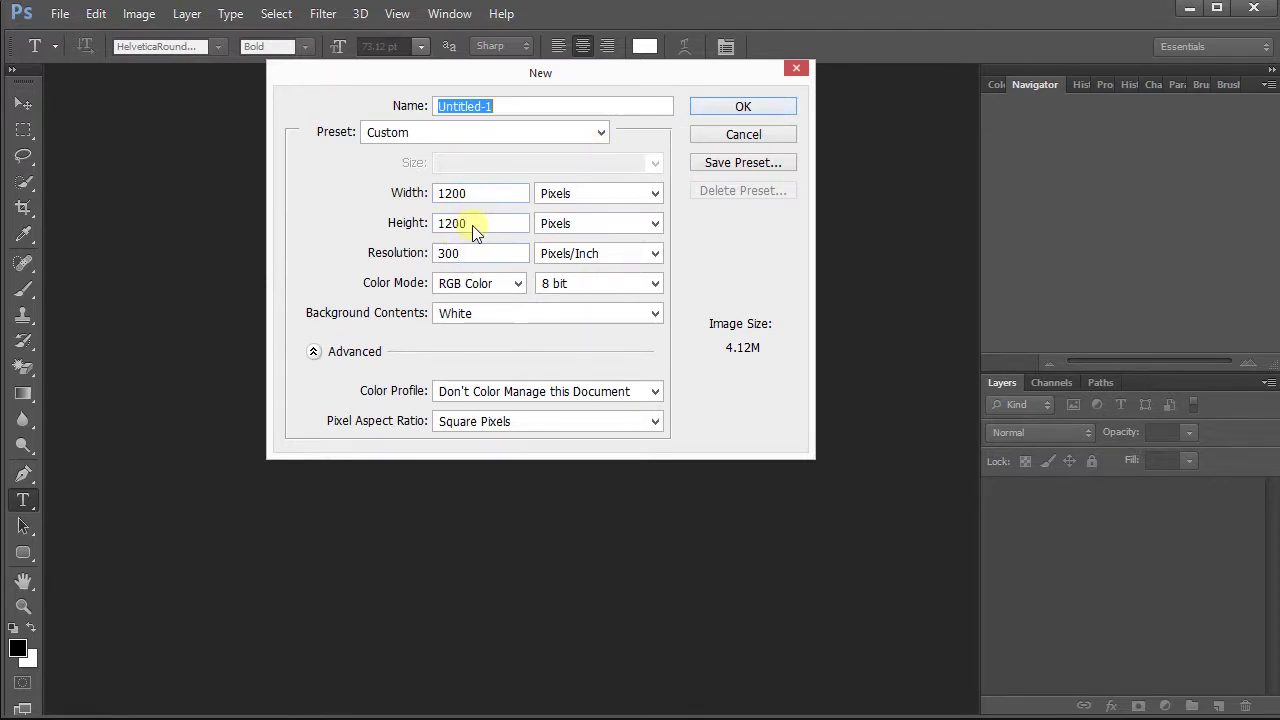
{"action": "left_click", "coordinate": [712, 107]}
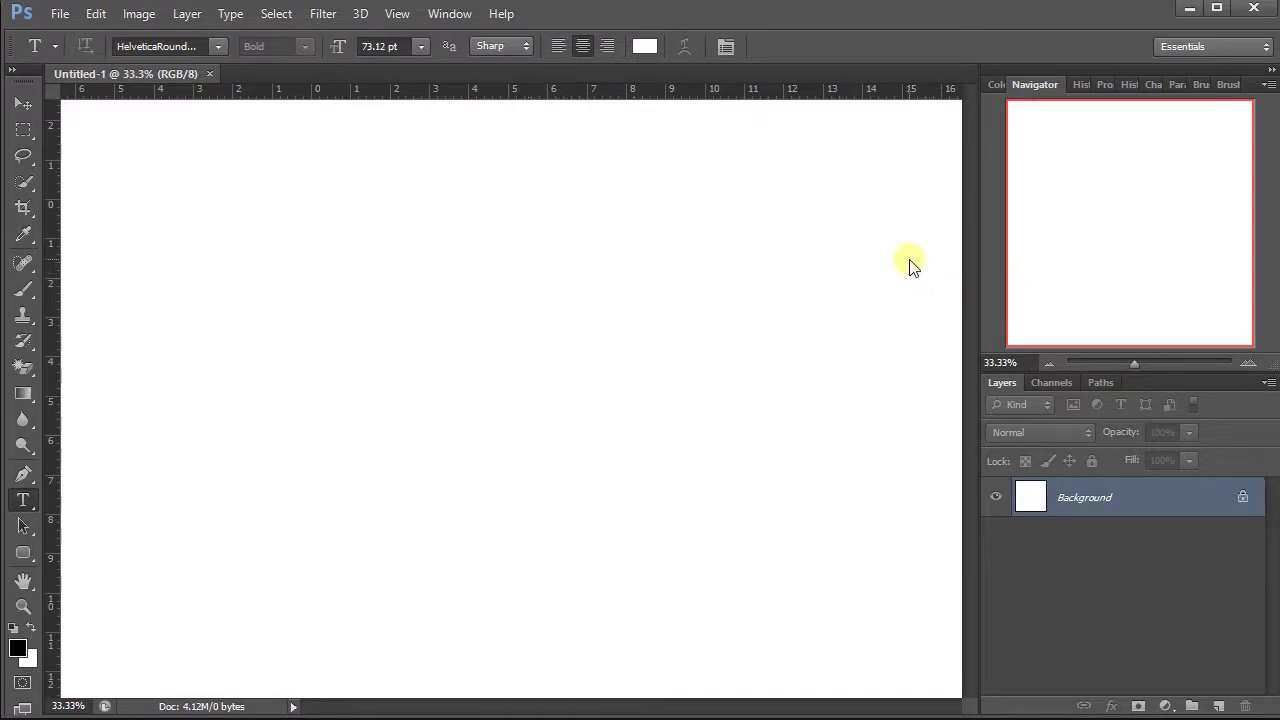
Set the area around the canvas to Light Gray, with the view zoomed to about 45%.
{"action": "left_click", "coordinate": [25, 105]}
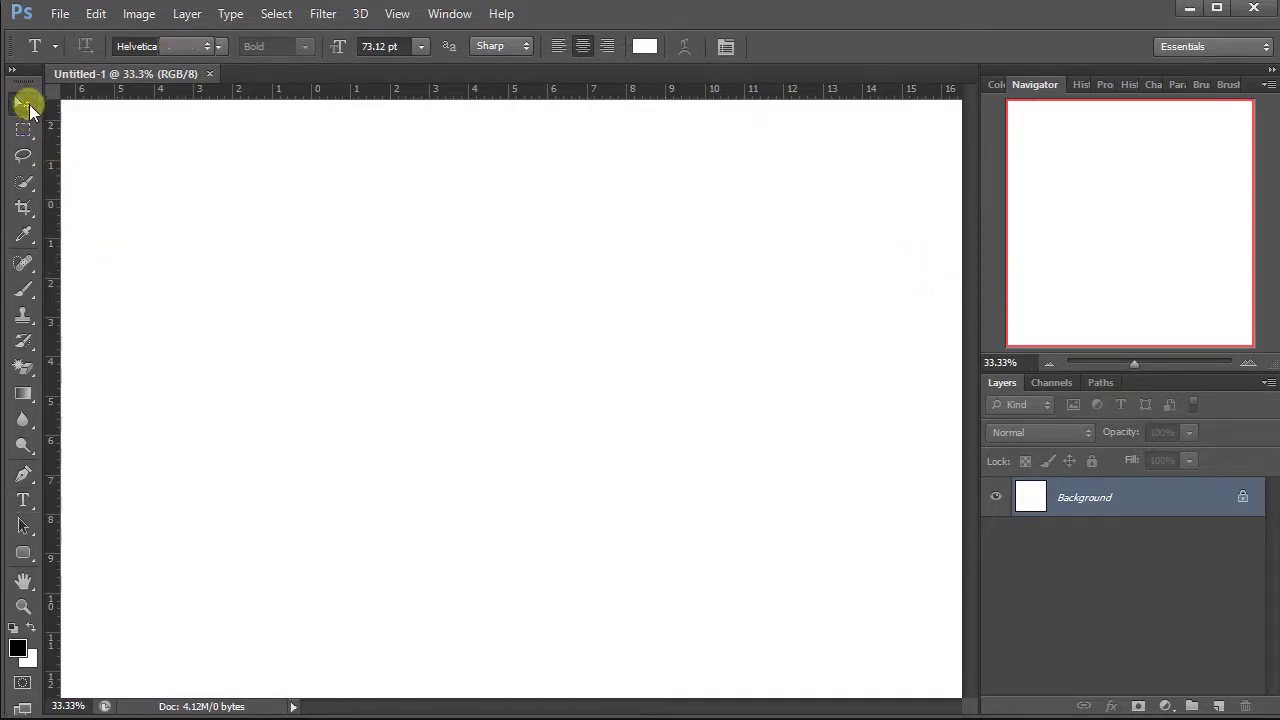
{"action": "right_click", "coordinate": [82, 139]}
{"action": "left_click", "coordinate": [122, 176]}
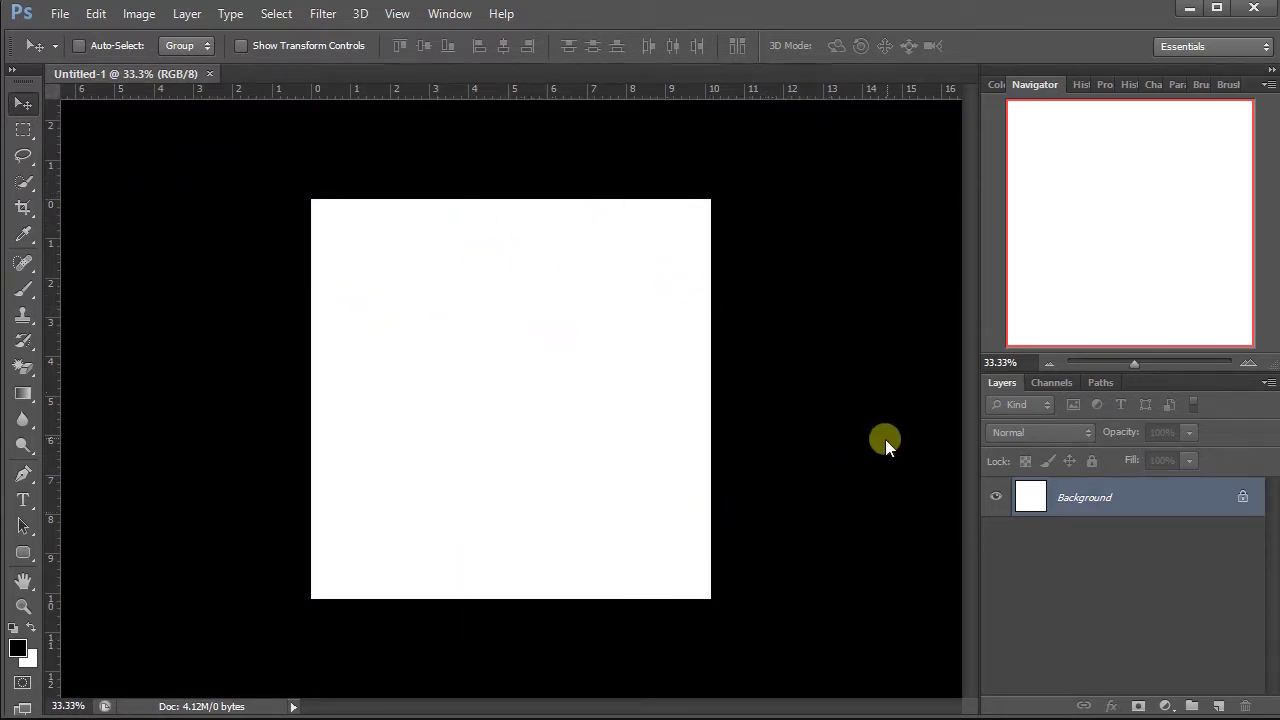
{"action": "left_click", "coordinate": [1139, 362]}
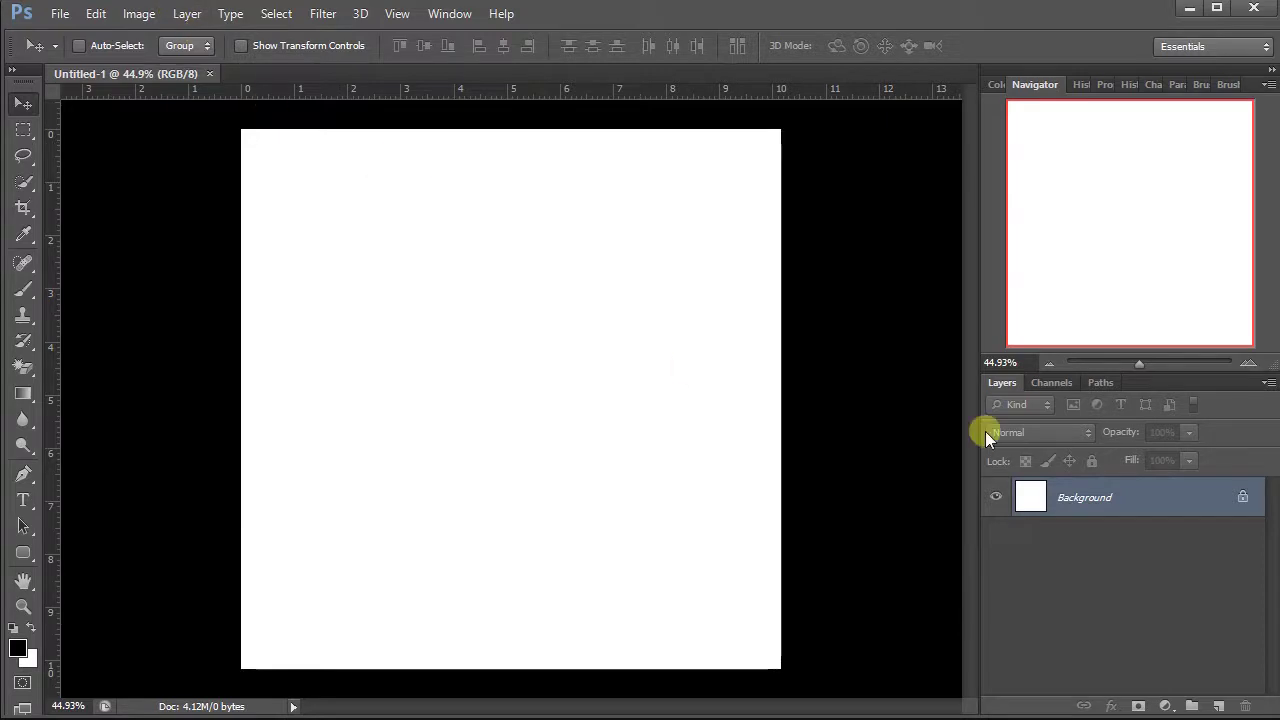
{"action": "left_click", "coordinate": [1165, 706]}
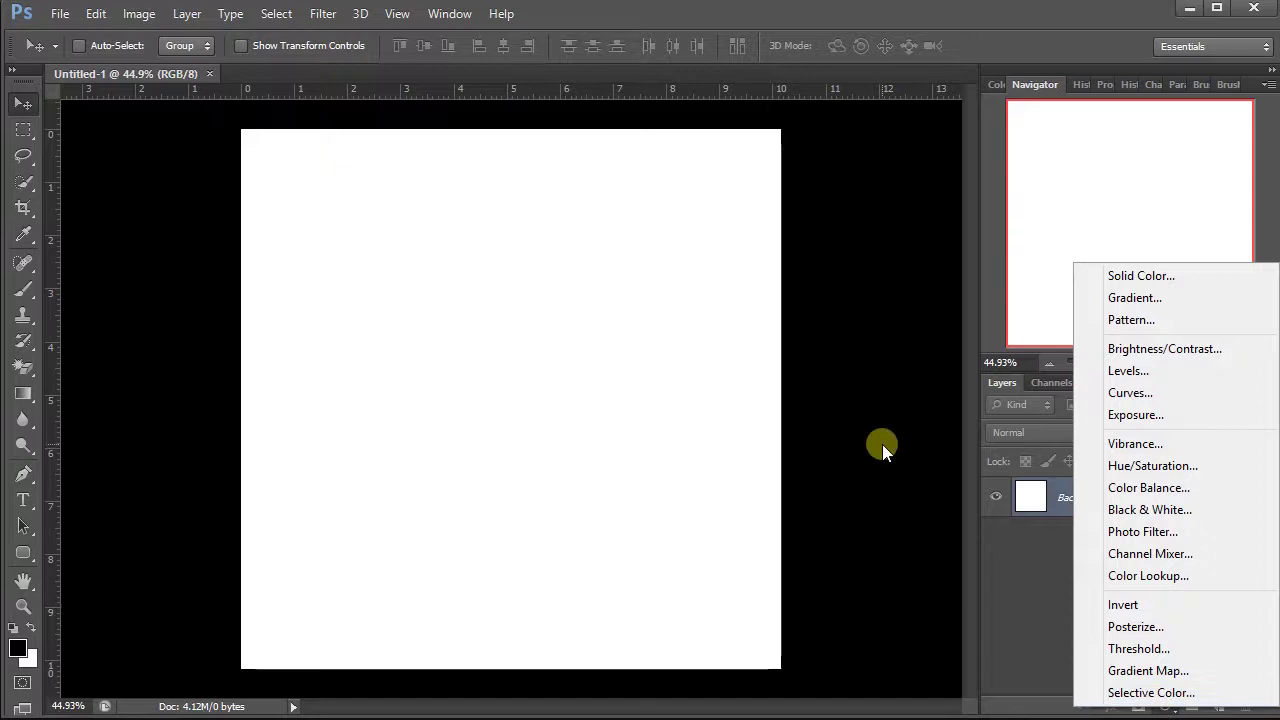
{"action": "right_click", "coordinate": [836, 376]}
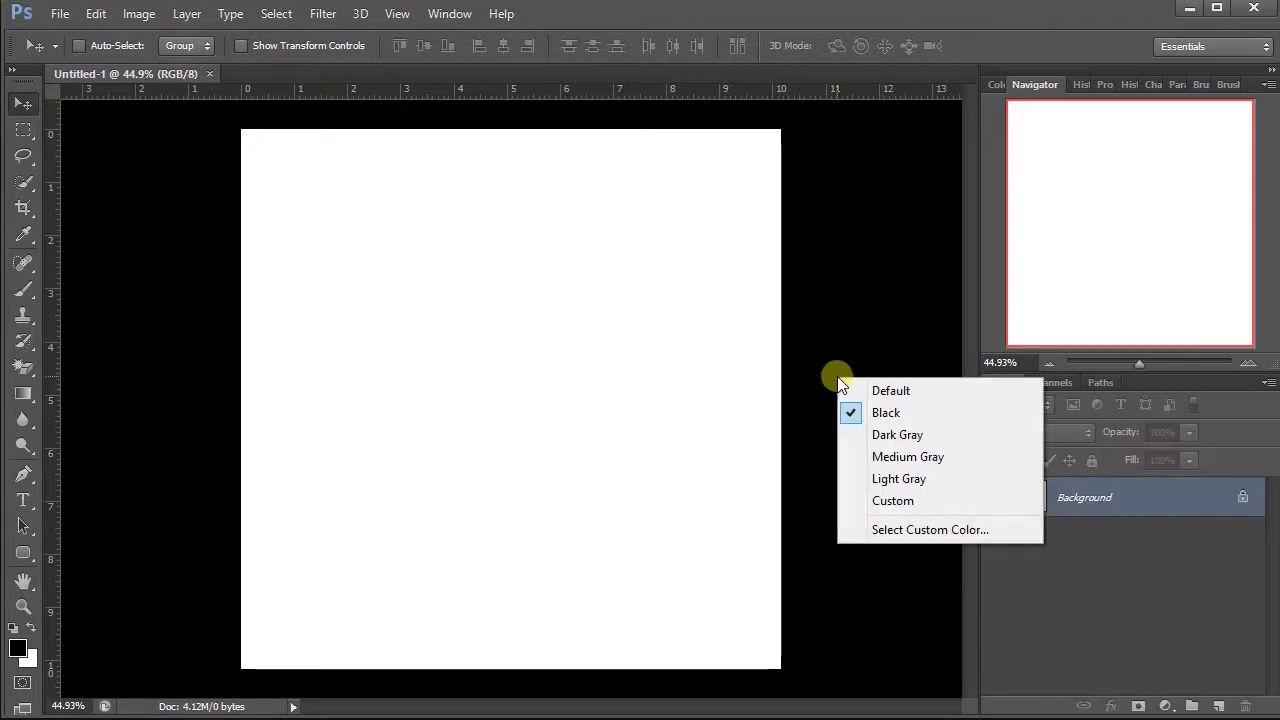
{"action": "left_click", "coordinate": [890, 478]}
Add a Solid Color fill layer set to black (000000).
{"action": "left_click", "coordinate": [1165, 706]}
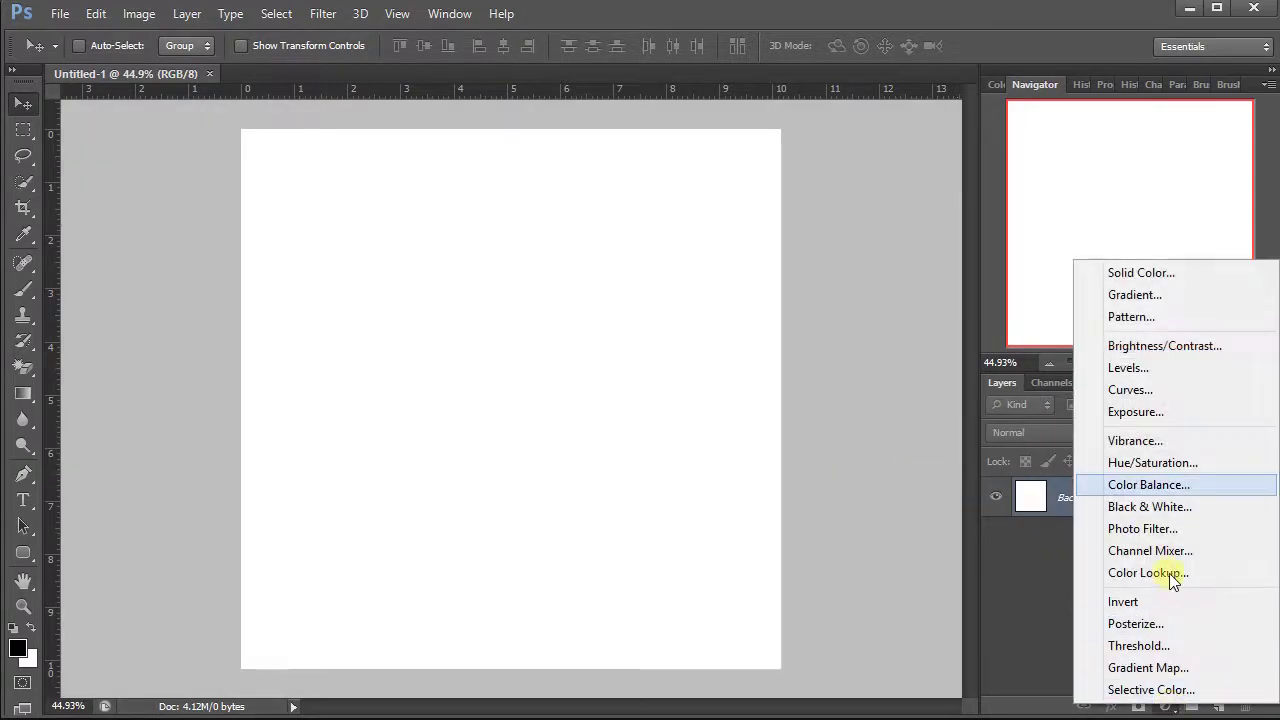
{"action": "left_click", "coordinate": [1123, 274]}
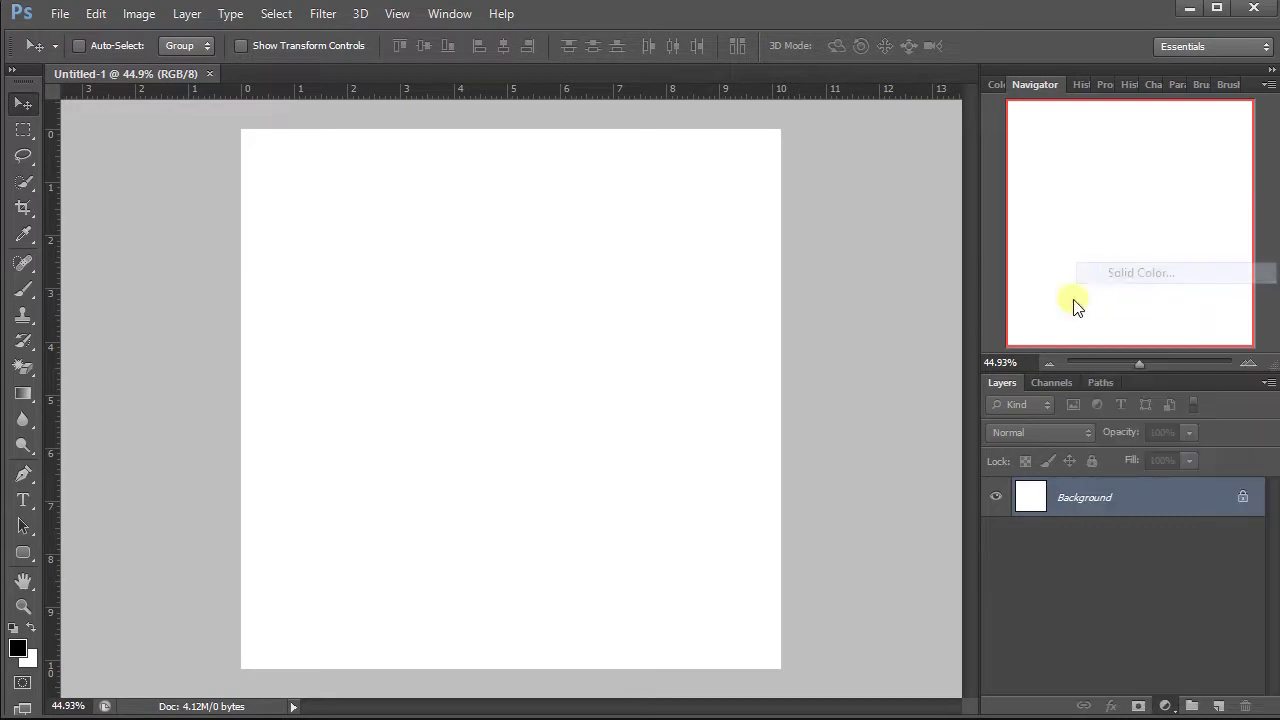
{"action": "left_click_drag", "start_coordinate": [949, 378], "coordinate": [1037, 457]}
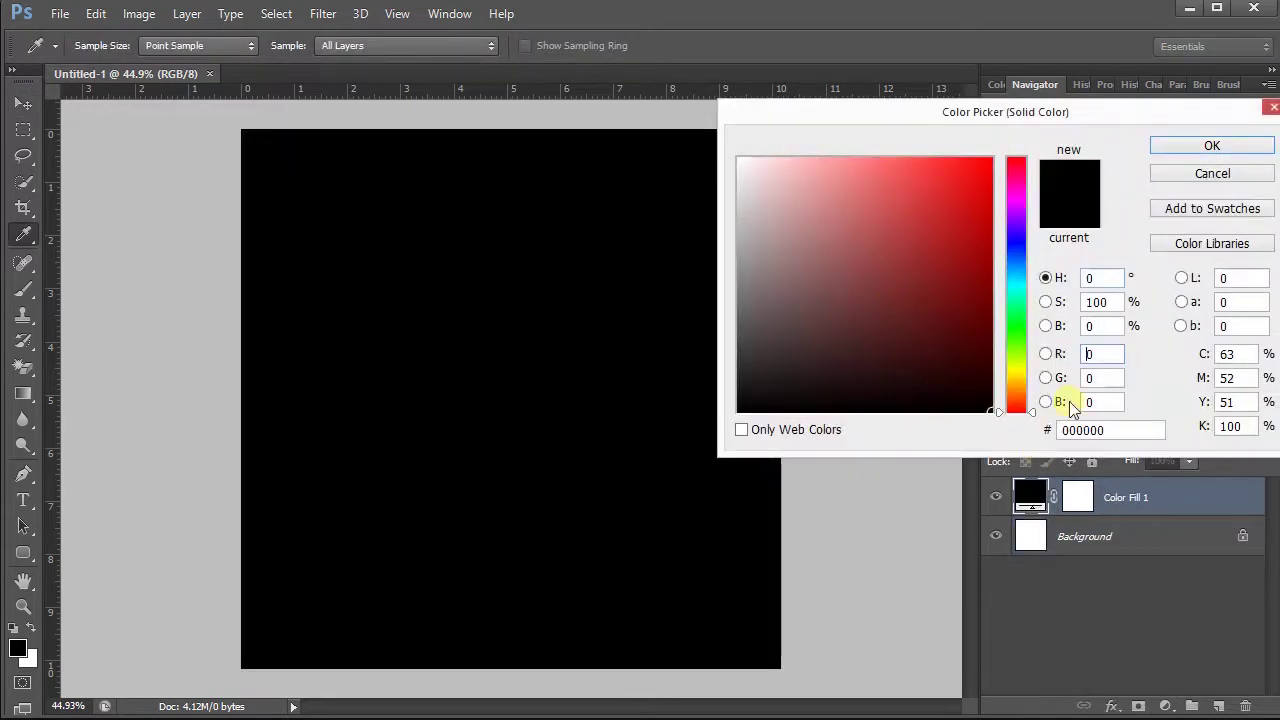
{"action": "left_click", "coordinate": [1203, 148]}
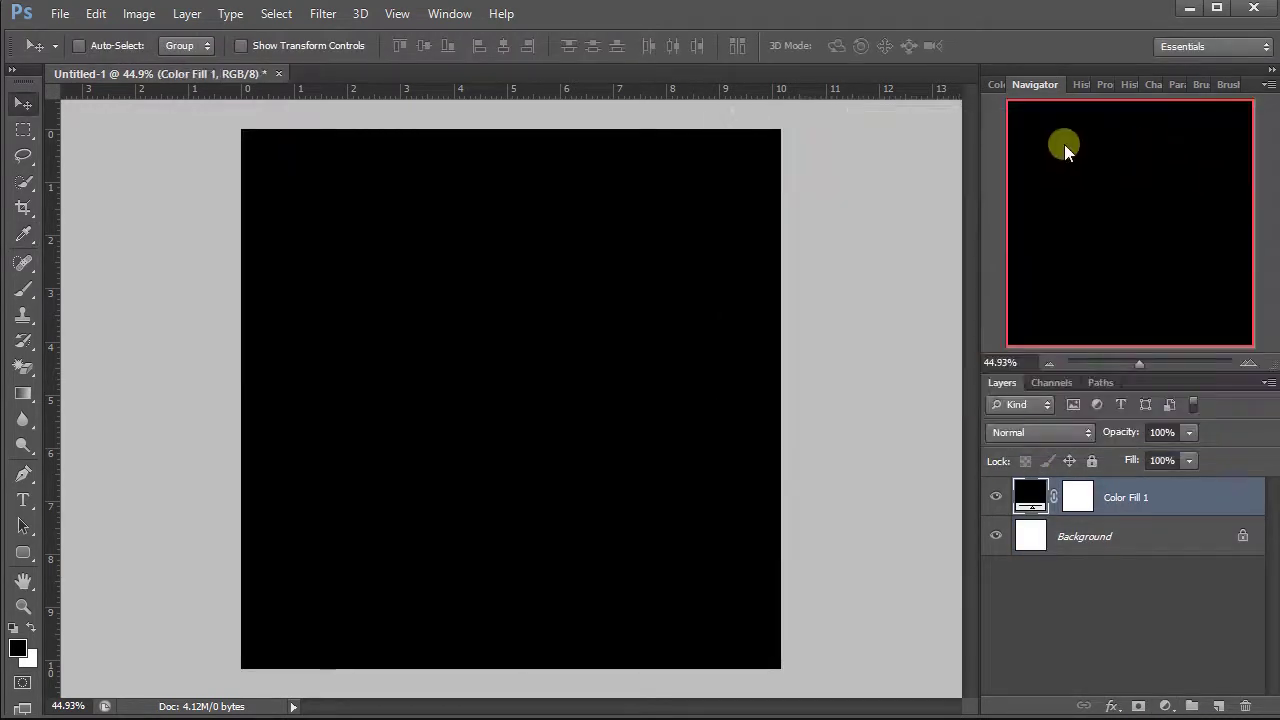
Open the Products camcorder photo from the Desktop resources folder.
{"action": "left_click", "coordinate": [58, 13]}
{"action": "left_click", "coordinate": [68, 55]}
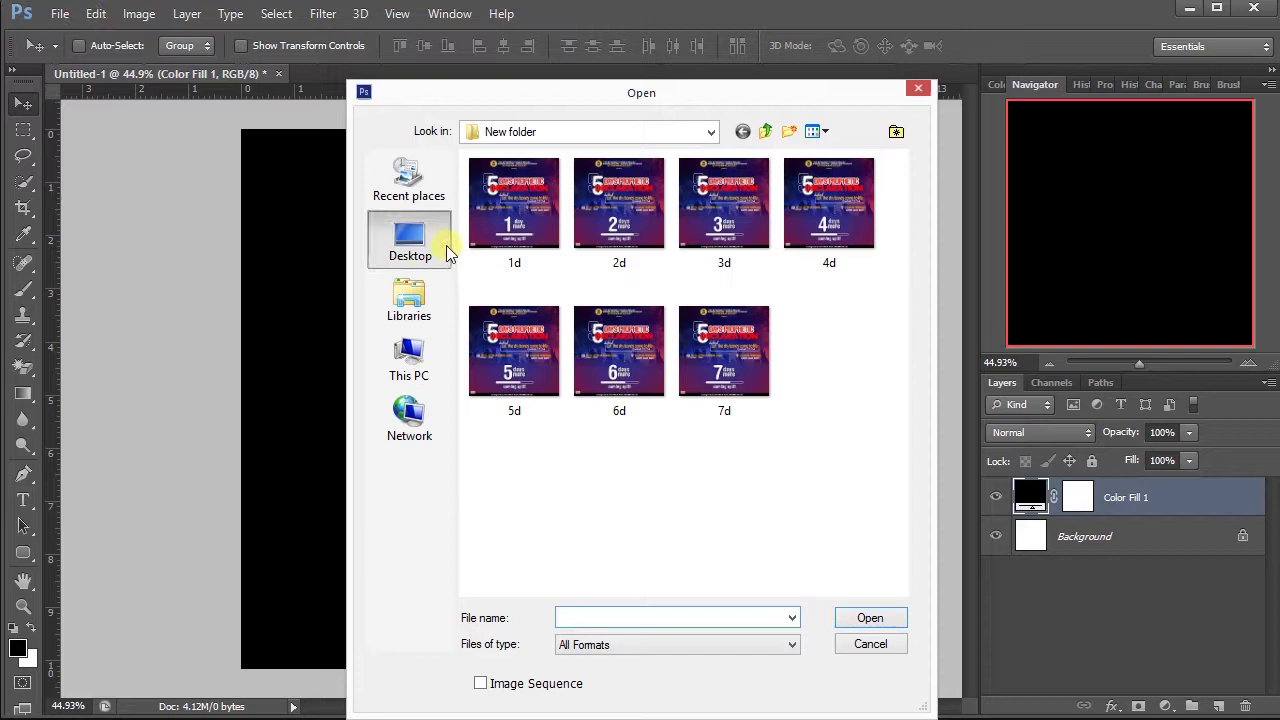
{"action": "left_click", "coordinate": [415, 240]}
{"action": "double_click", "coordinate": [577, 286]}
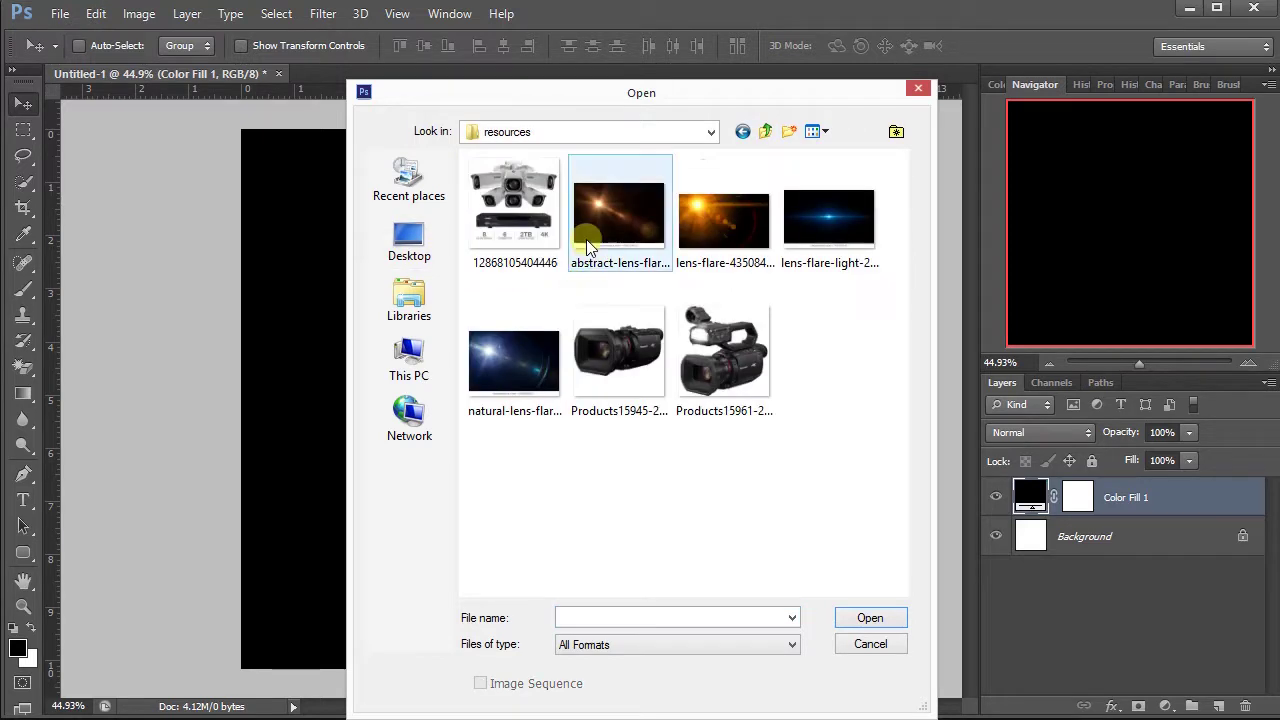
{"action": "double_click", "coordinate": [704, 340]}
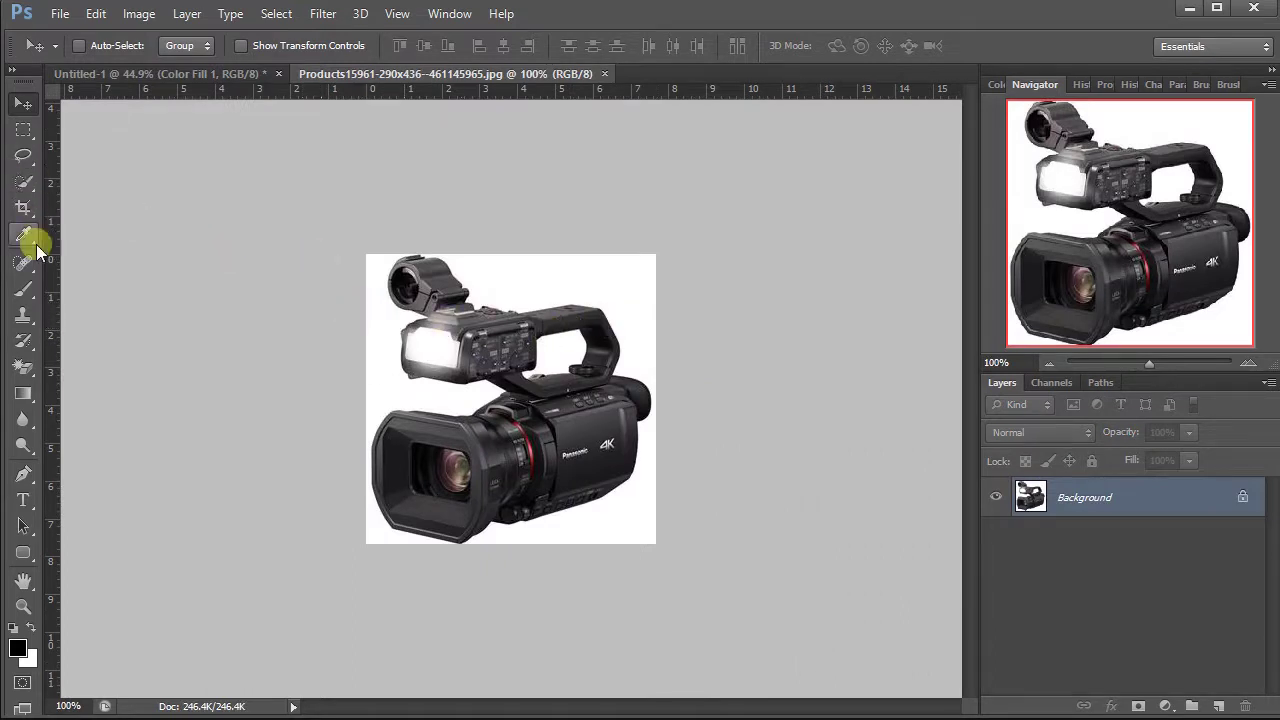
Magic-erase the camcorder's white background, including the handle gap, and drag the cutout toward Untitled-1.
{"action": "left_click", "coordinate": [24, 366]}
{"action": "left_click", "coordinate": [376, 314]}
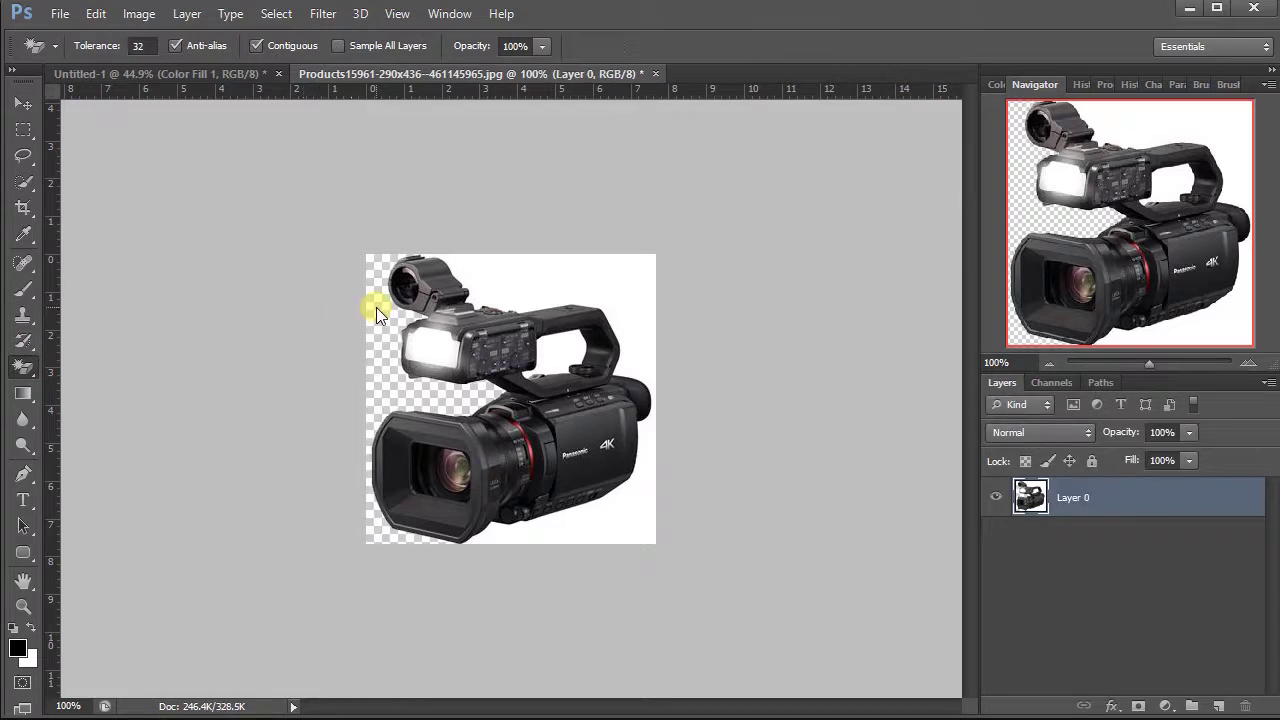
{"action": "left_click", "coordinate": [527, 285]}
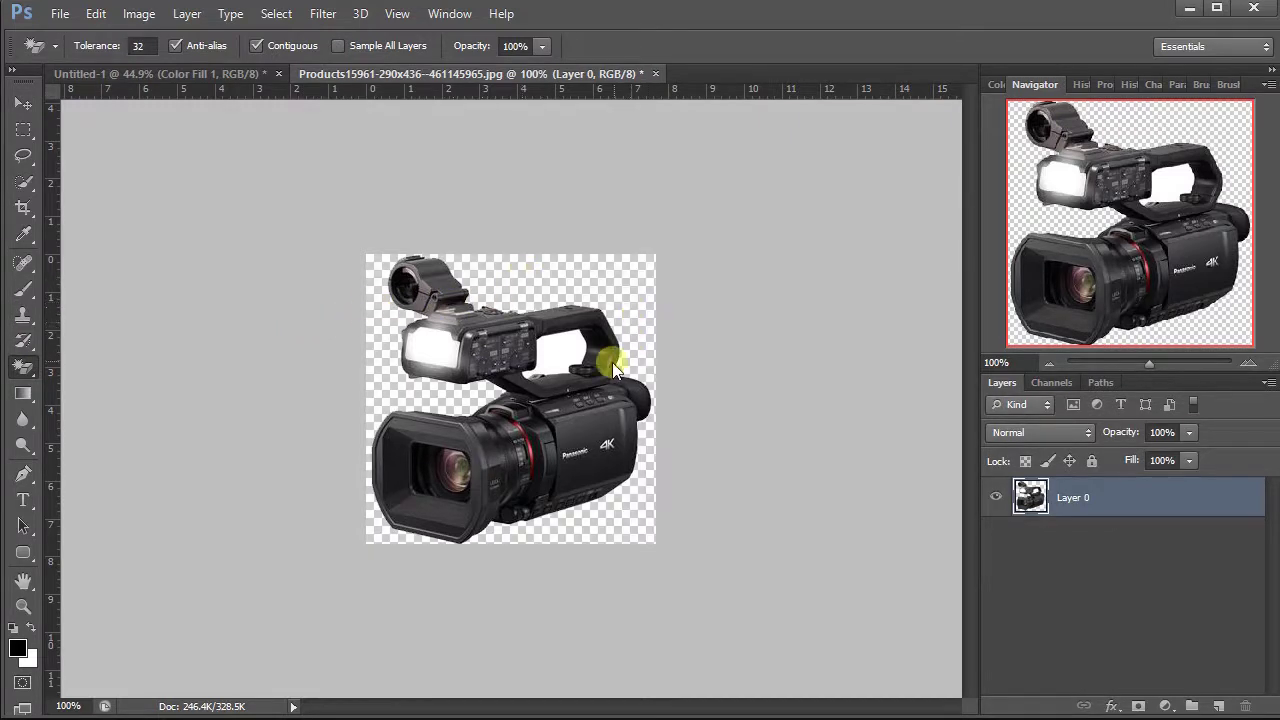
{"action": "left_click", "coordinate": [564, 342]}
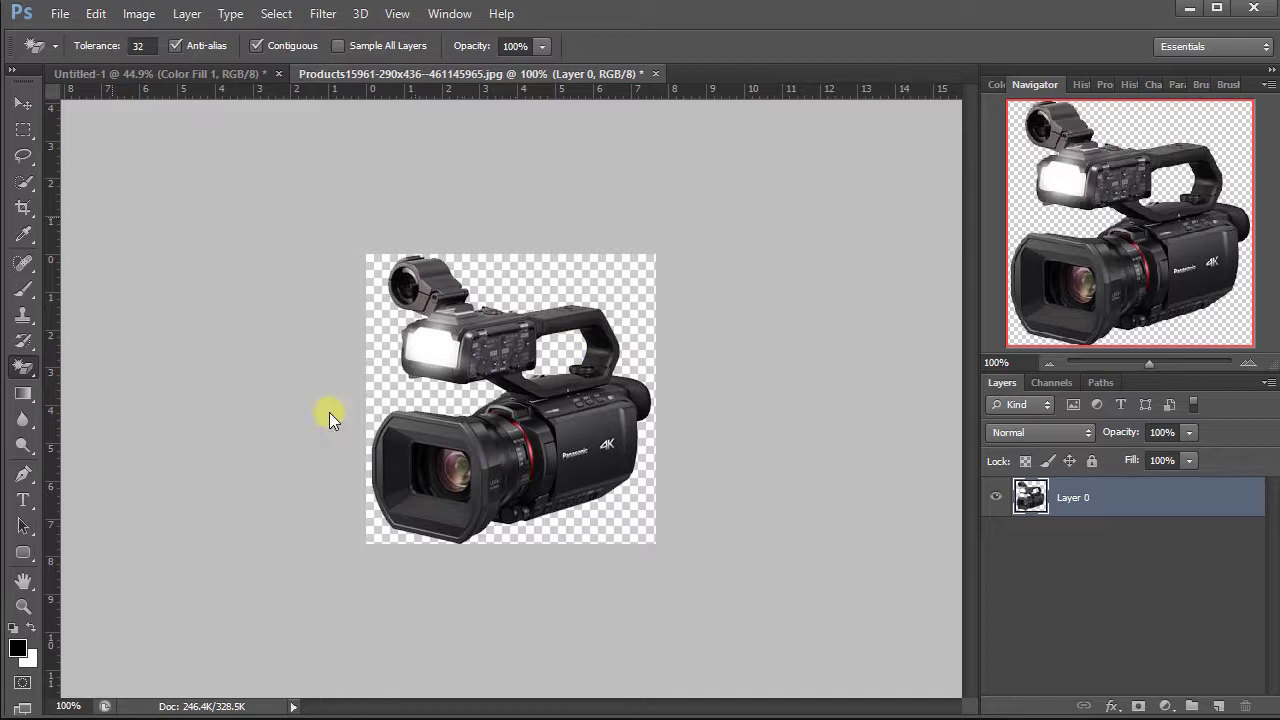
{"action": "left_click", "coordinate": [21, 104]}
{"action": "left_click_drag", "start_coordinate": [557, 360], "coordinate": [594, 362]}
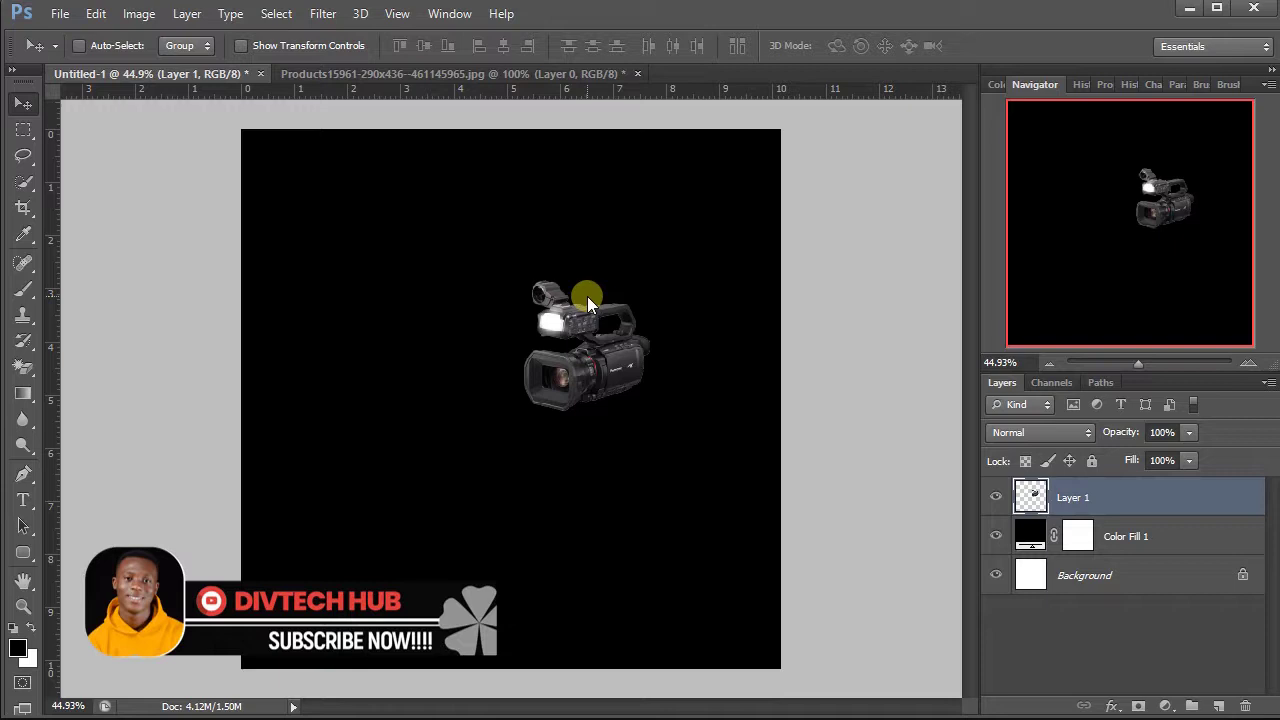
Scale the camcorder layer up to about 205% with Ctrl+T and commit.
{"action": "key", "text": "ctrl+t"}
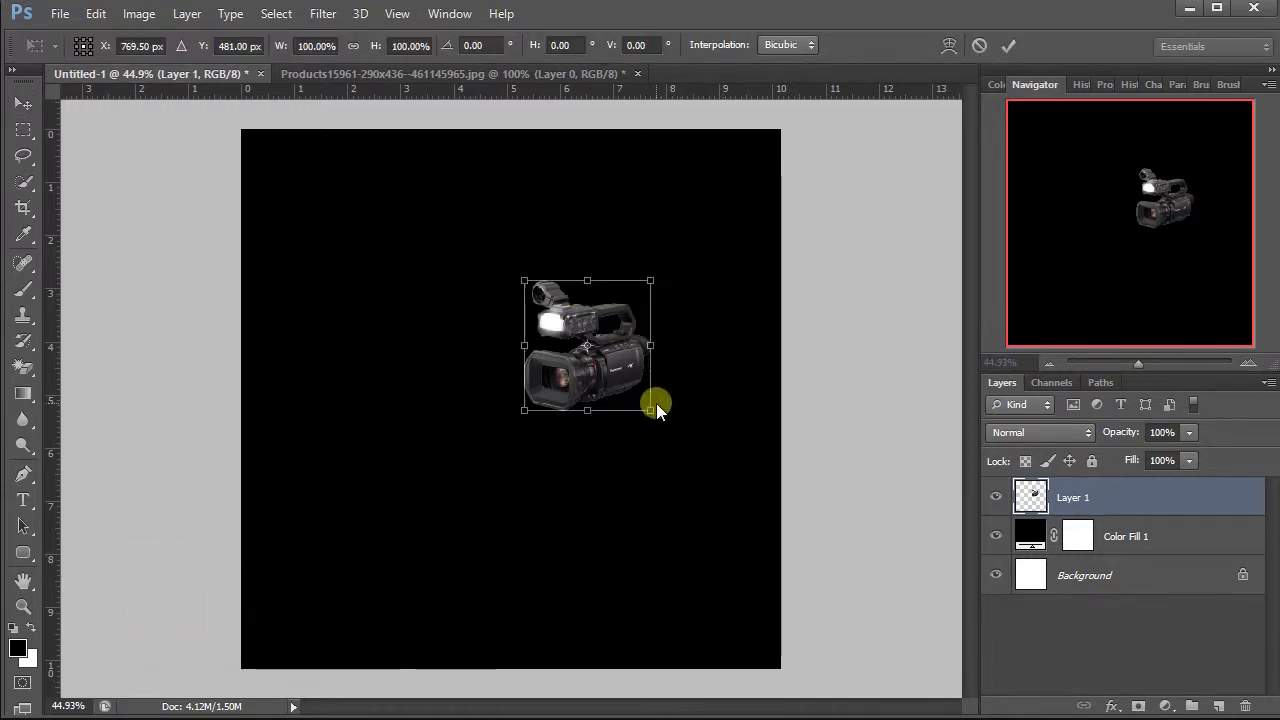
{"action": "left_click_drag", "start_coordinate": [656, 404], "coordinate": [703, 490]}
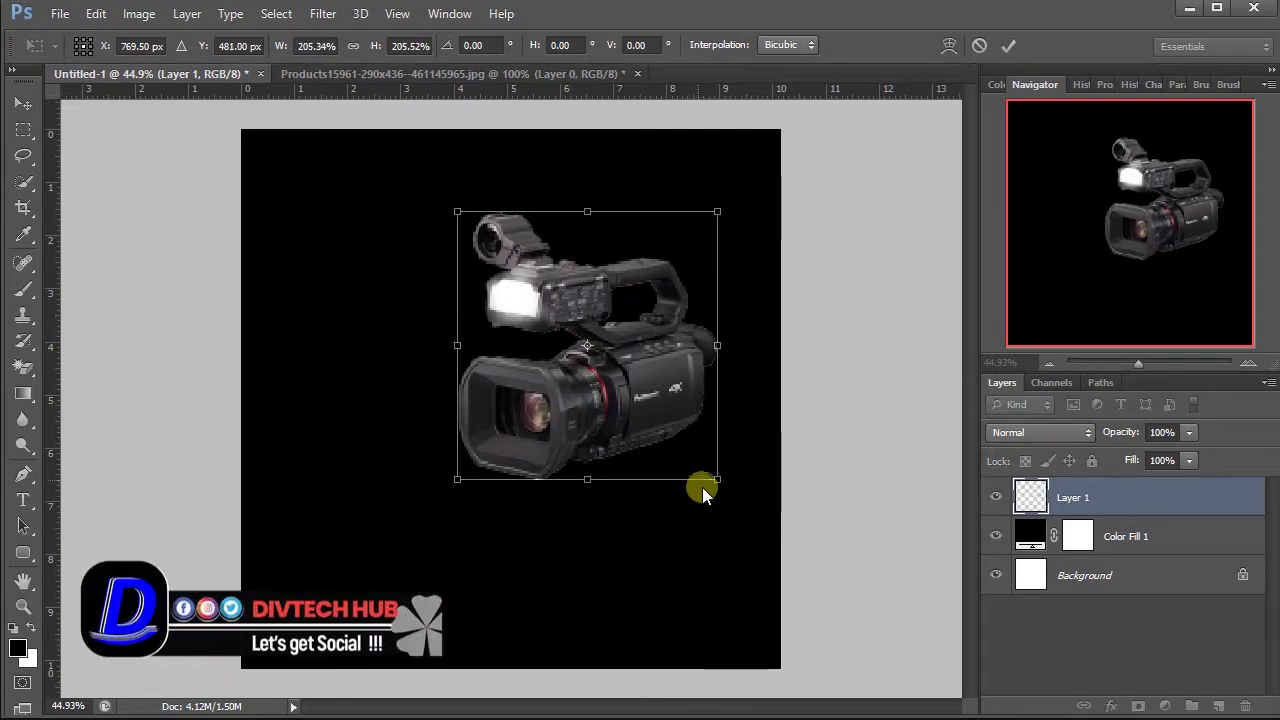
{"action": "left_click", "coordinate": [1015, 46]}
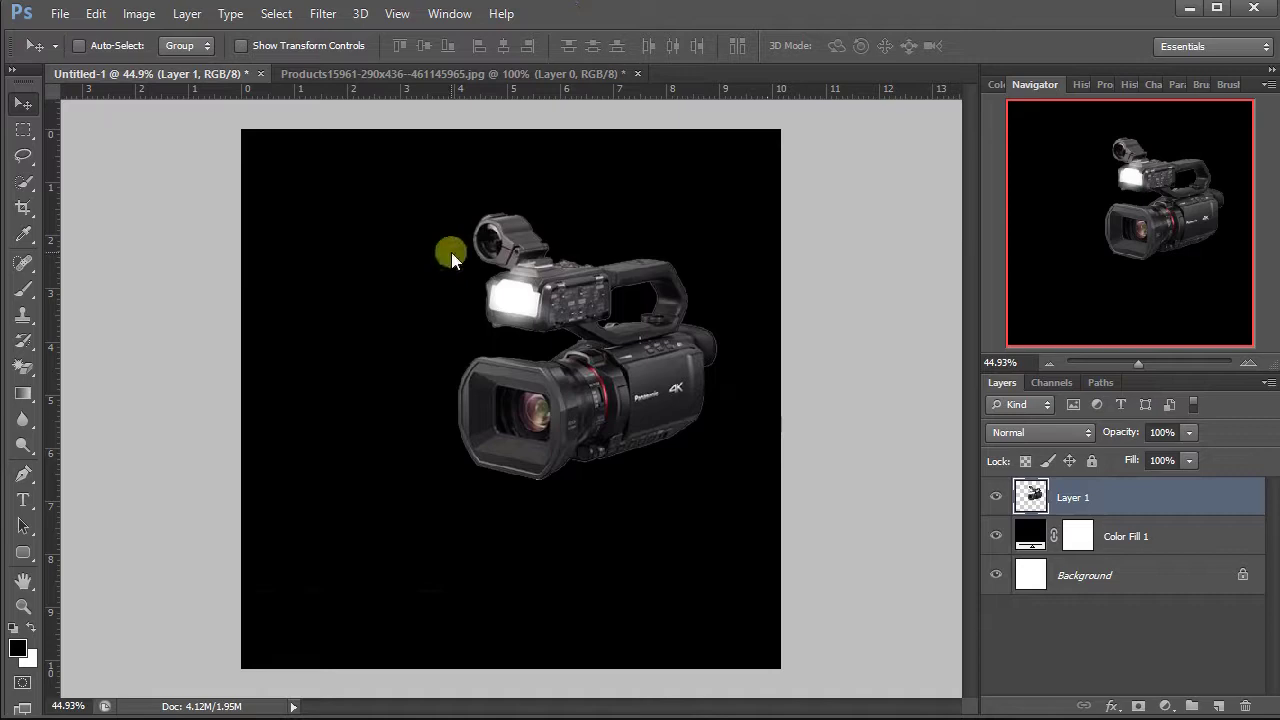
Open the natural-lens-flare image.
{"action": "left_click", "coordinate": [58, 12]}
{"action": "mouse_move", "coordinate": [95, 10]}
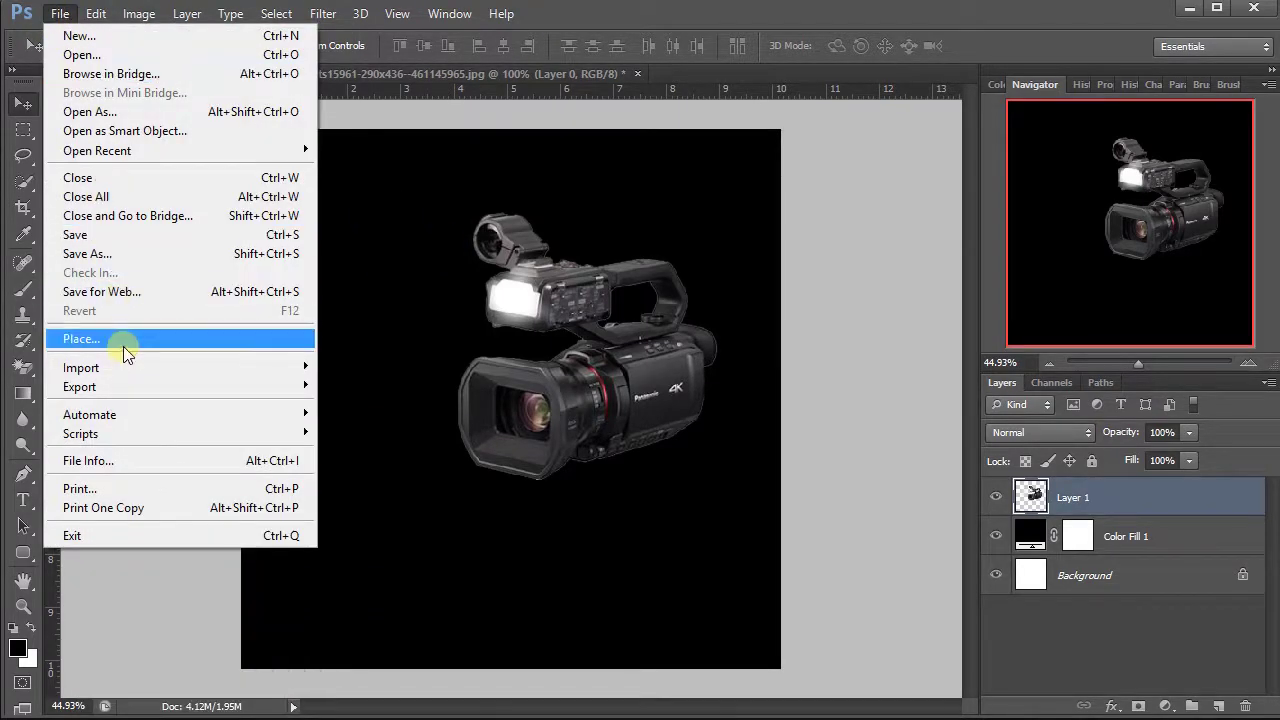
{"action": "left_click", "coordinate": [82, 54]}
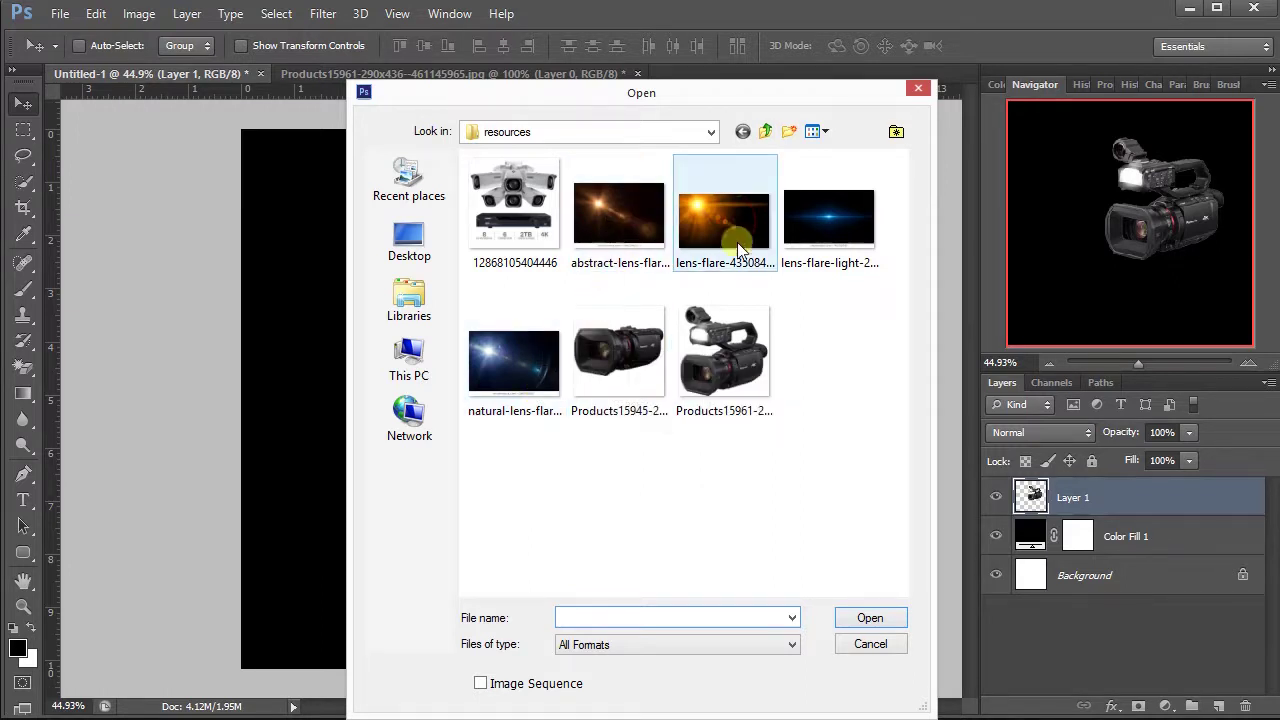
{"action": "double_click", "coordinate": [500, 362]}
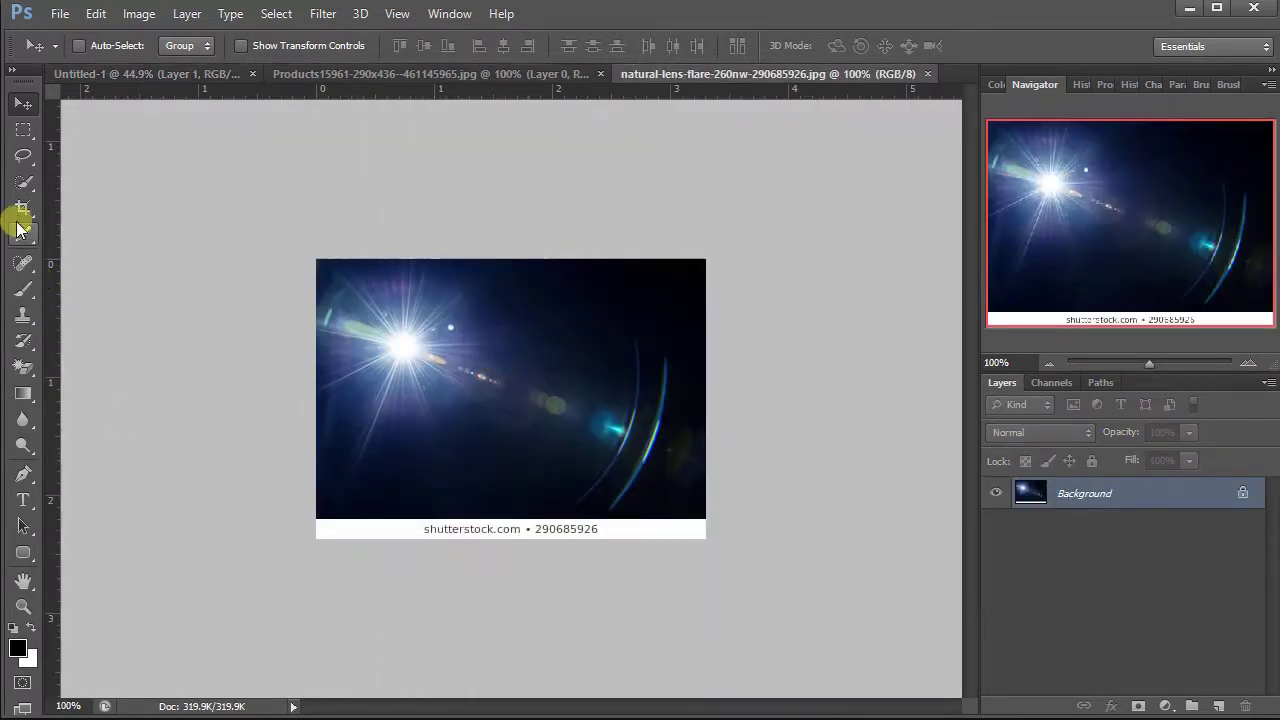
Copy the photo area above the watermark to a new layer and hide Background.
{"action": "left_click", "coordinate": [23, 130]}
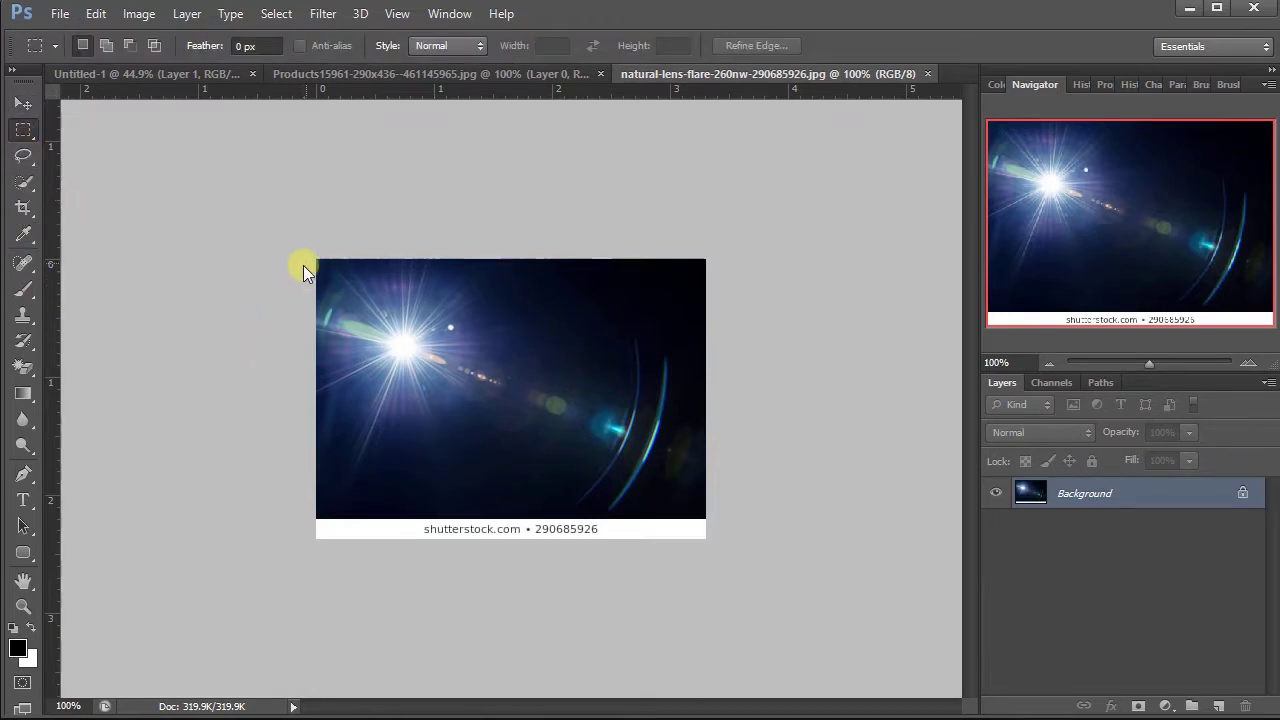
{"action": "left_click_drag", "start_coordinate": [319, 258], "coordinate": [706, 517]}
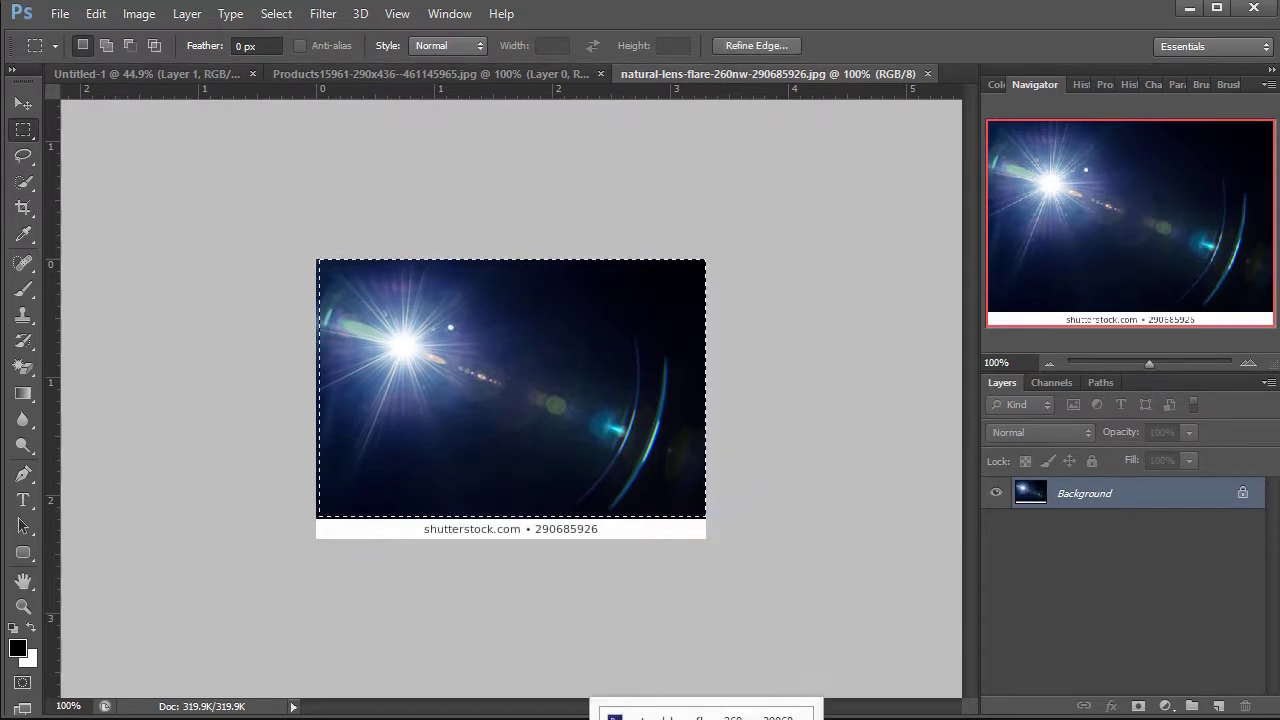
{"action": "key", "text": "ctrl+j"}
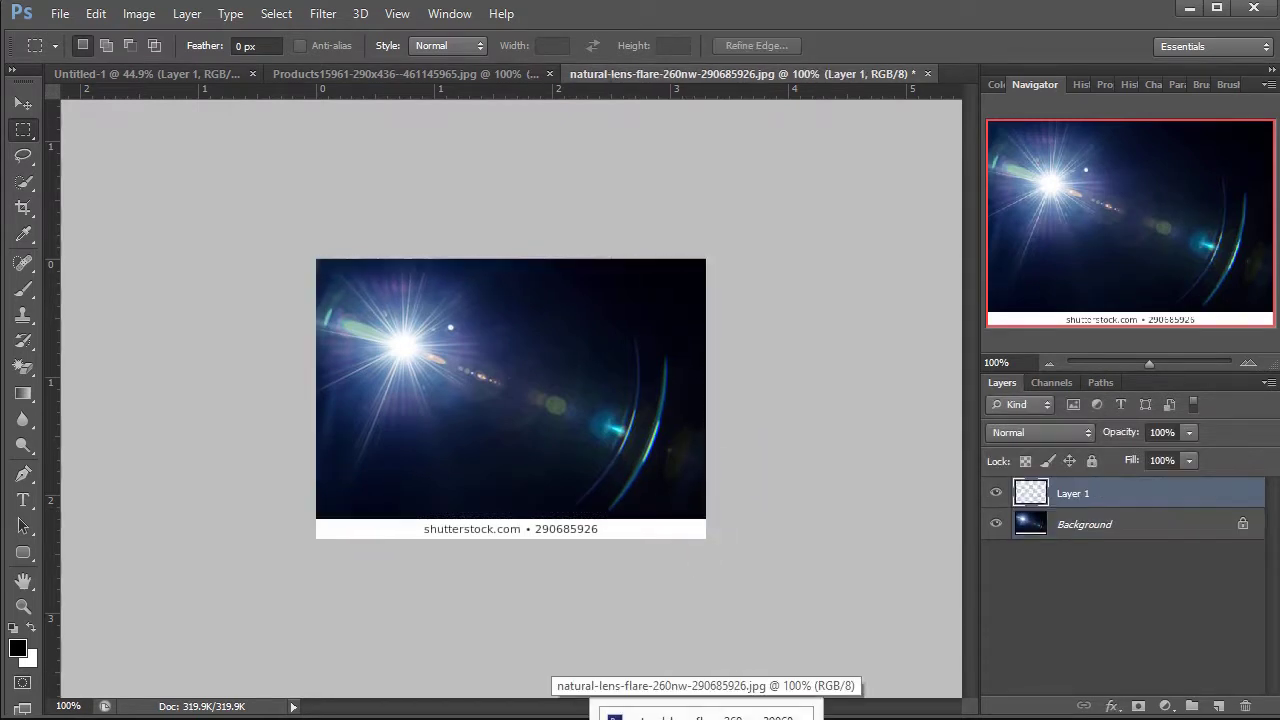
{"action": "left_click", "coordinate": [996, 525]}
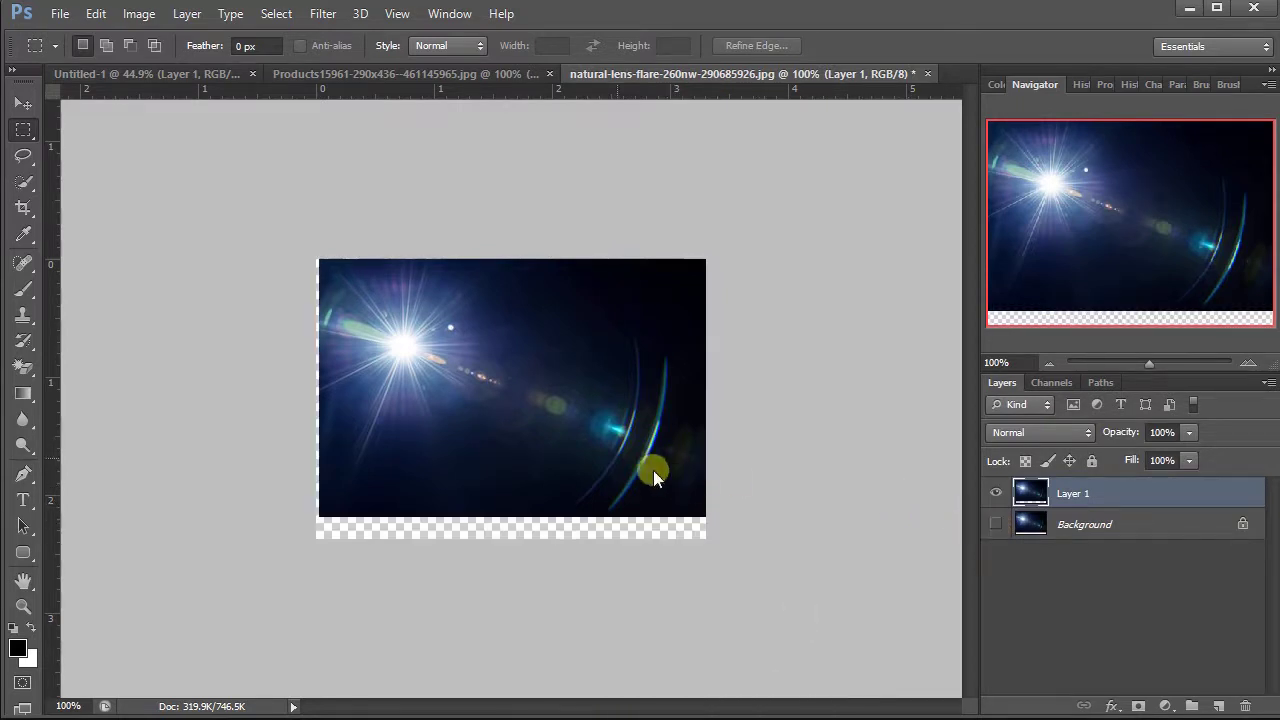
{"action": "left_click", "coordinate": [23, 103]}
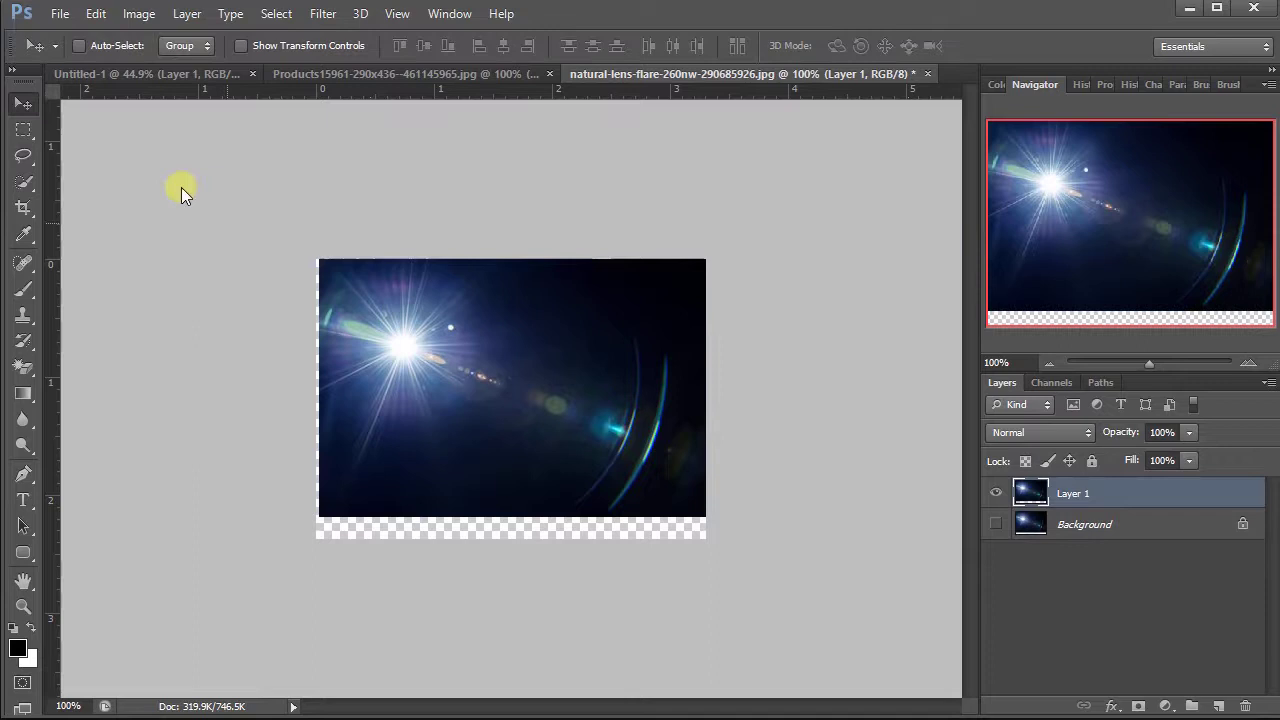
Drop the flare into Untitled-1 as Layer 2 and set its blend mode to Screen.
{"action": "left_click_drag", "start_coordinate": [400, 339], "coordinate": [190, 151]}
{"action": "left_click_drag", "start_coordinate": [389, 287], "coordinate": [520, 308]}
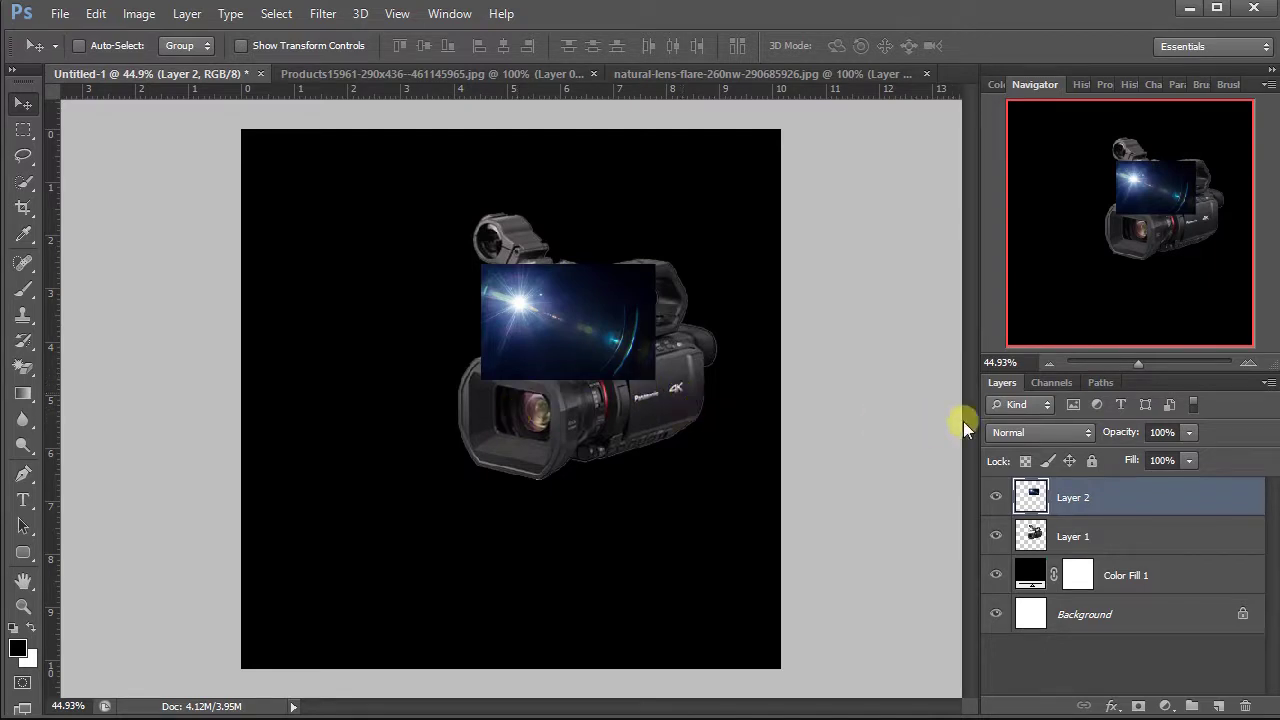
{"action": "left_click", "coordinate": [1028, 437]}
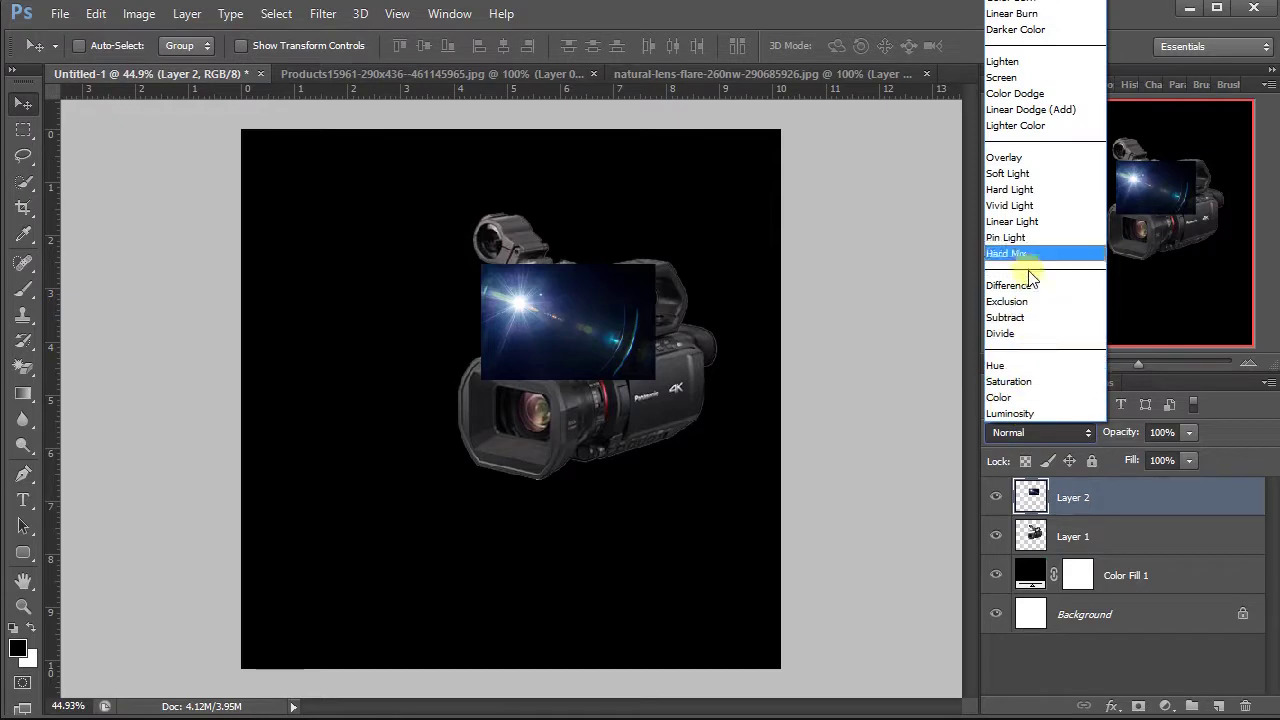
{"action": "left_click", "coordinate": [998, 78]}
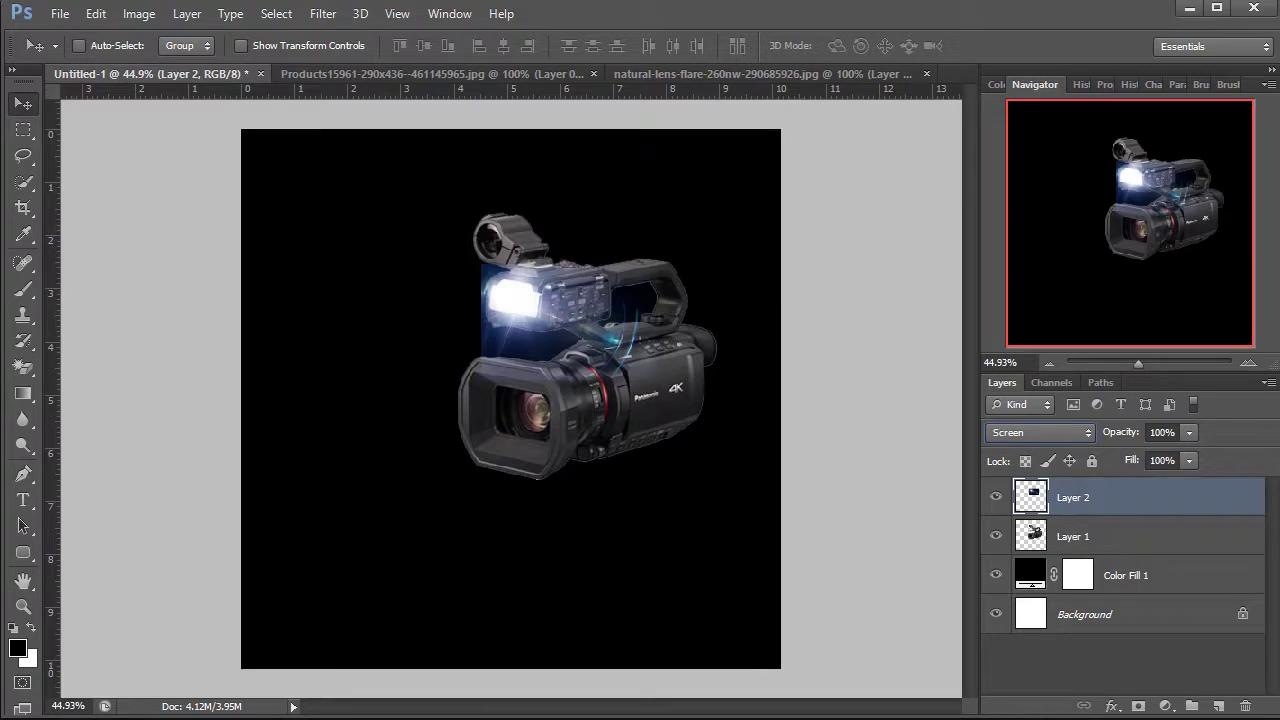
Scale the flare to about 197%, rotate it about 155°, and place it on the camera's lamp.
{"action": "key", "text": "ctrl+t"}
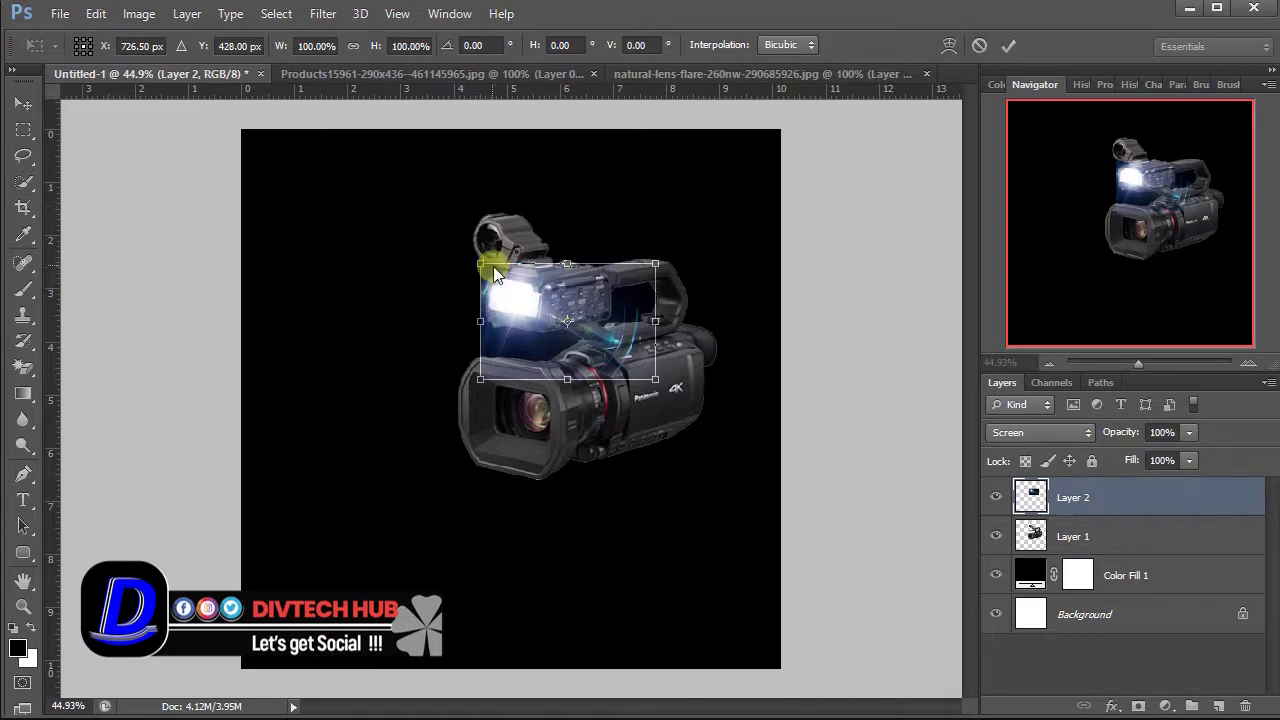
{"action": "left_click_drag", "start_coordinate": [481, 264], "coordinate": [408, 194]}
{"action": "left_click_drag", "start_coordinate": [602, 326], "coordinate": [670, 356]}
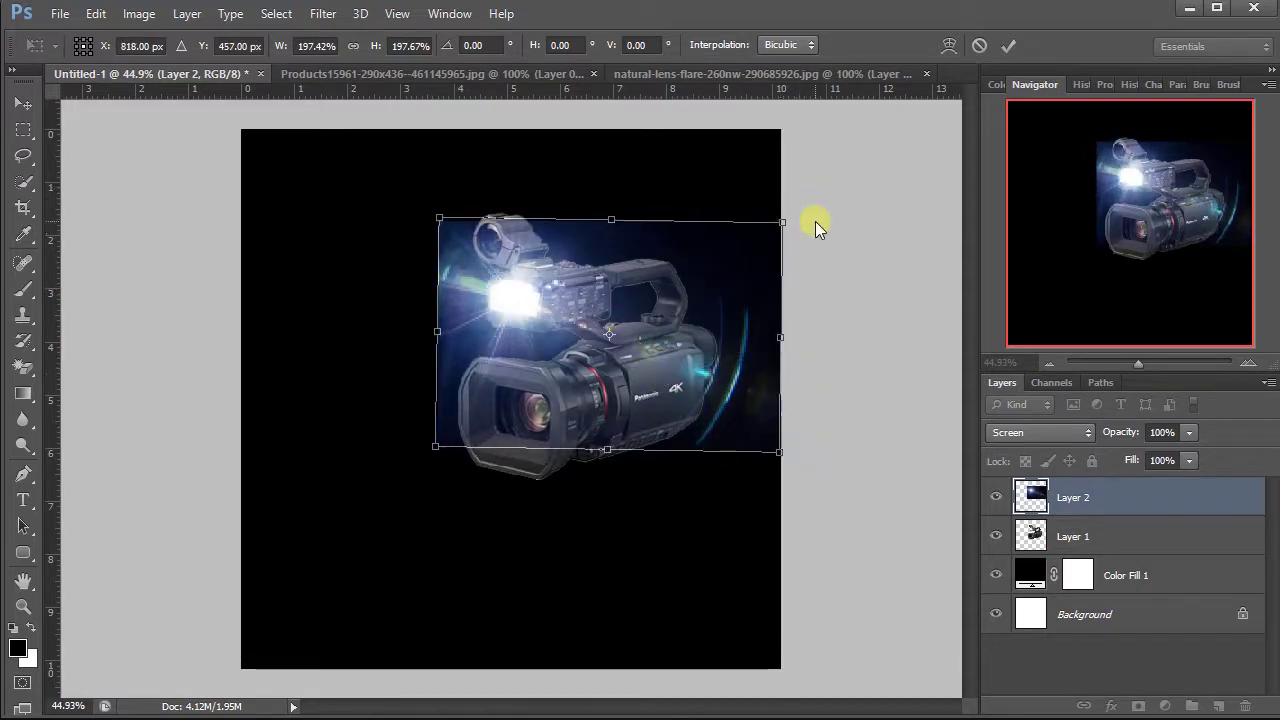
{"action": "left_click_drag", "start_coordinate": [815, 221], "coordinate": [545, 418]}
{"action": "left_click_drag", "start_coordinate": [678, 289], "coordinate": [496, 265]}
Commit the flare transform, zoom to about 90%, and add a white layer mask to Layer 2.
{"action": "left_click", "coordinate": [1007, 45]}
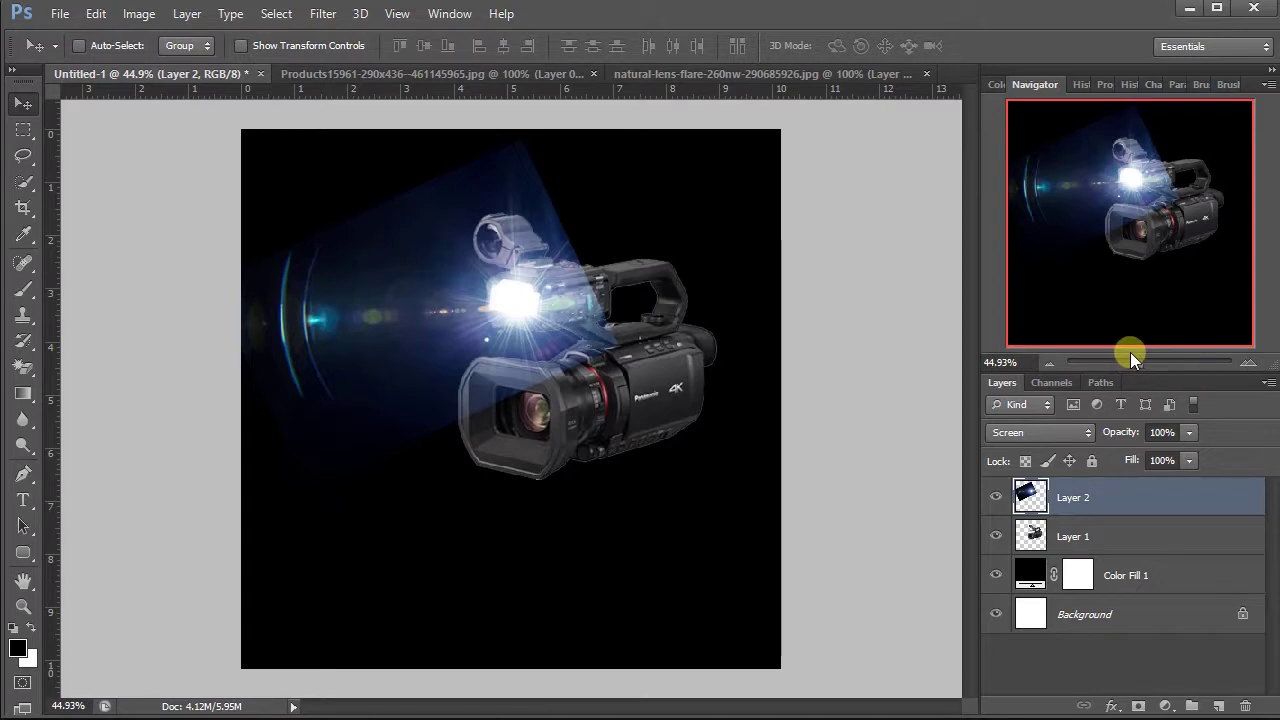
{"action": "left_click_drag", "start_coordinate": [1138, 362], "coordinate": [1148, 359]}
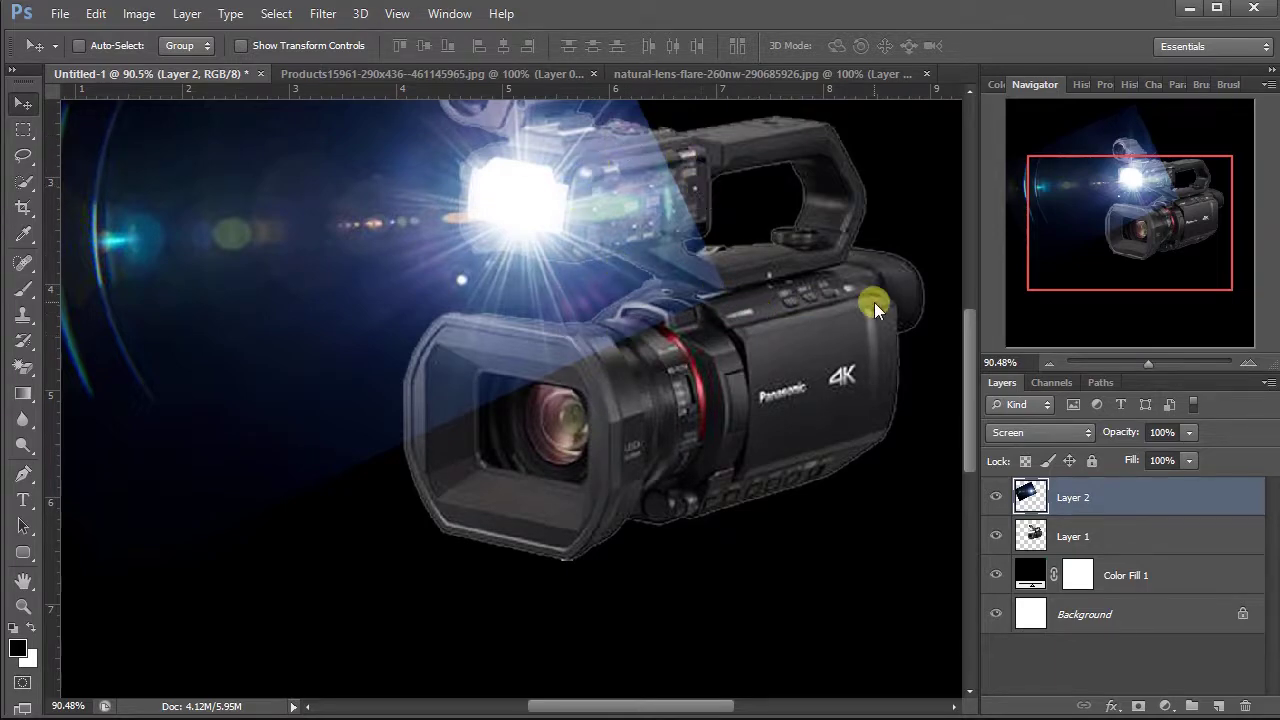
{"action": "left_click_drag", "start_coordinate": [1128, 196], "coordinate": [1098, 135]}
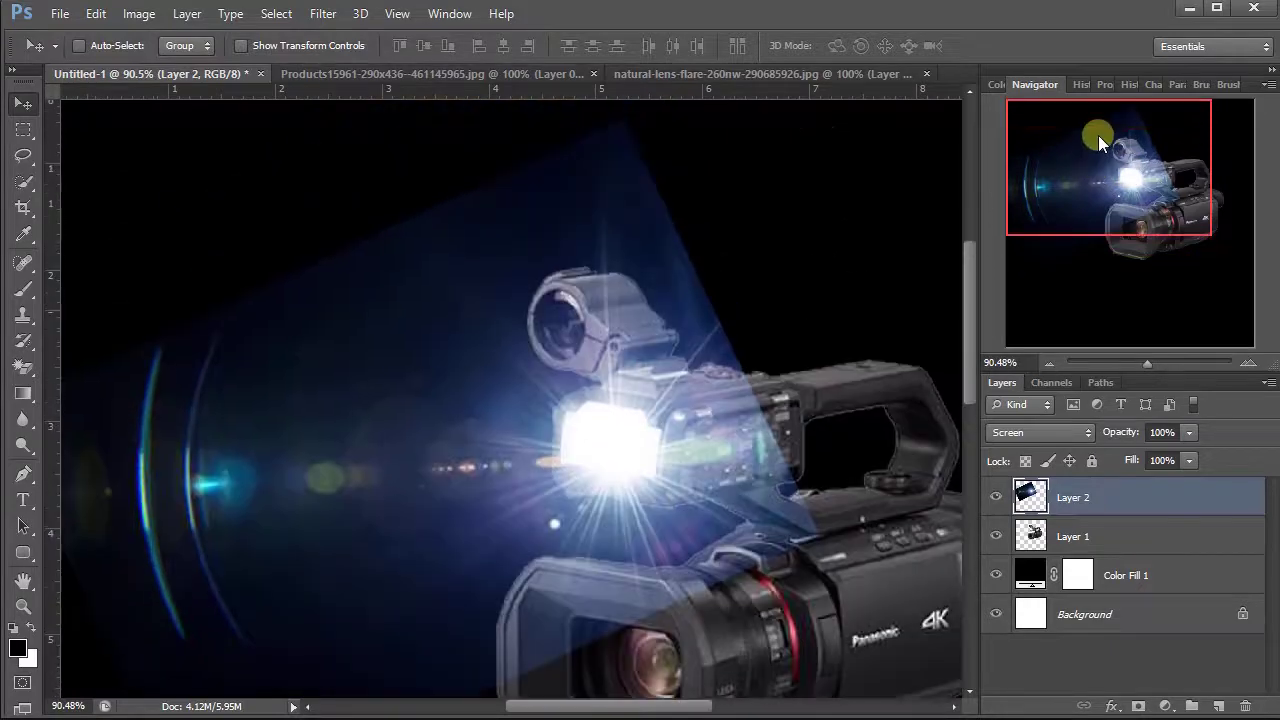
{"action": "left_click", "coordinate": [1138, 706]}
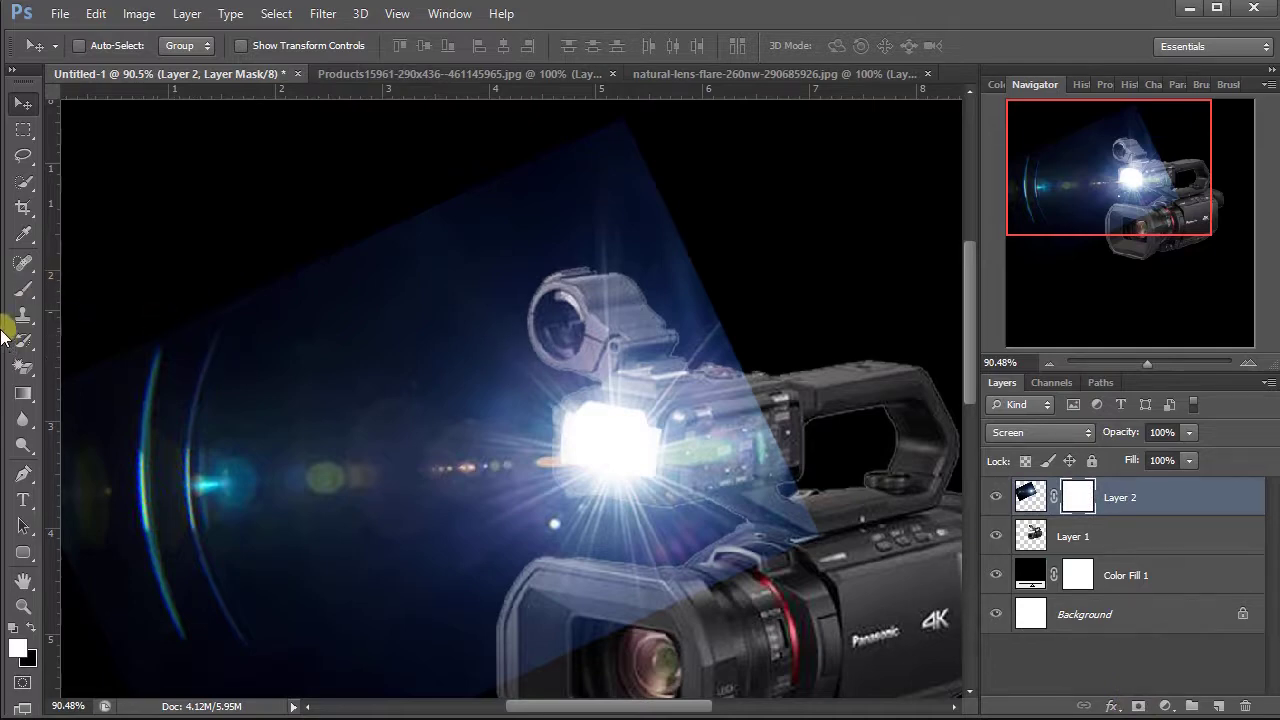
Paint black on Layer 2's mask with a 150 px, 9% flow brush to fade the flare's edges.
{"action": "left_click", "coordinate": [12, 290]}
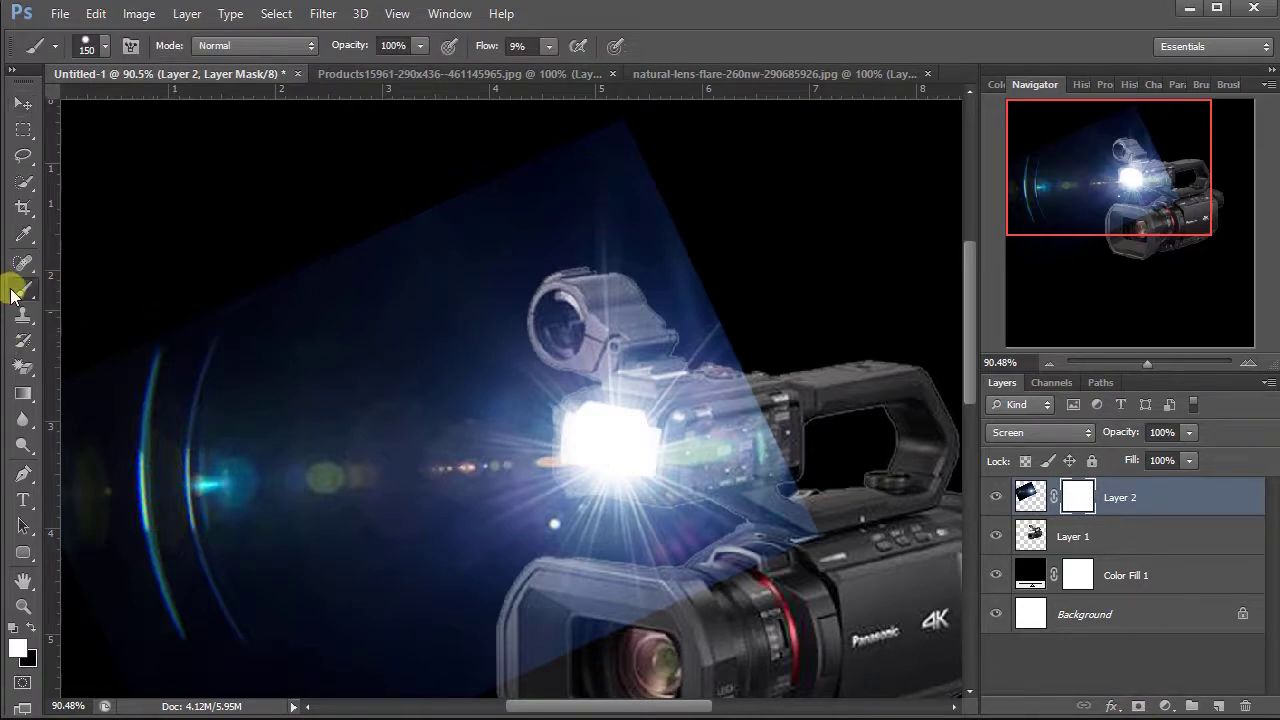
{"action": "left_click", "coordinate": [30, 627]}
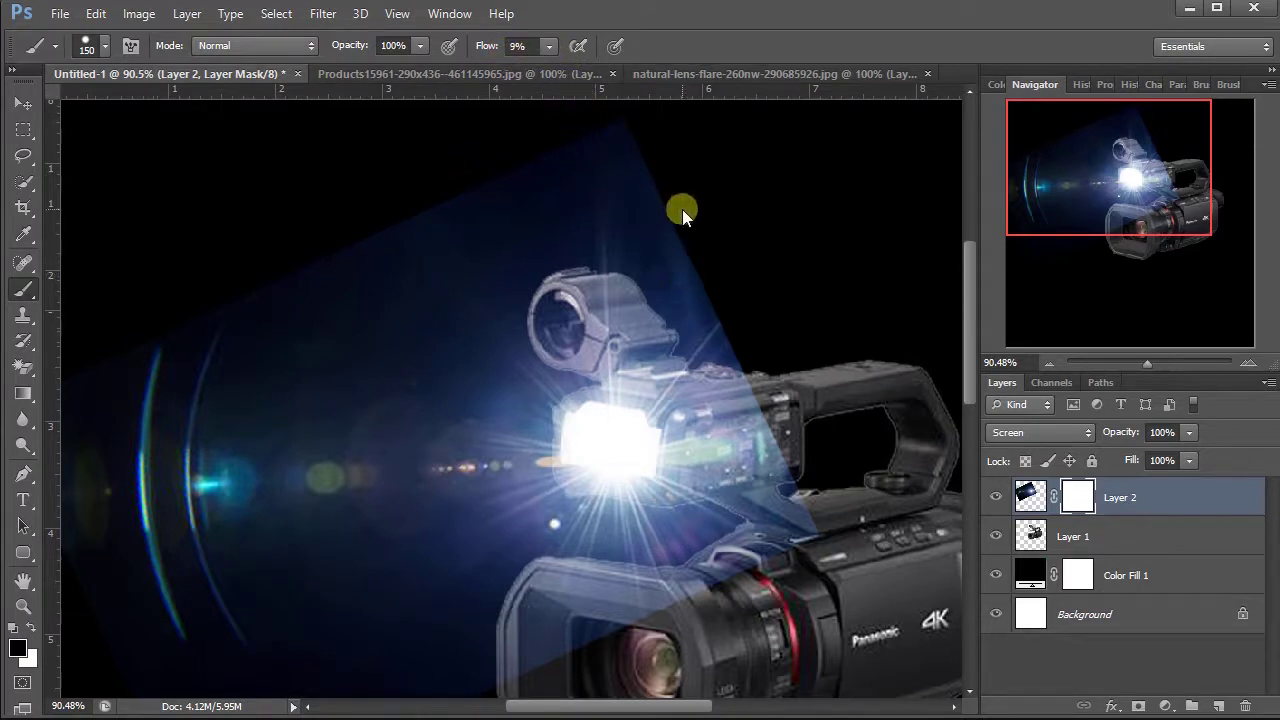
{"action": "mouse_move", "coordinate": [688, 224]}
{"action": "left_mouse_down"}
{"action": "mouse_move", "coordinate": [726, 300]}
{"action": "mouse_move", "coordinate": [669, 196]}
{"action": "mouse_move", "coordinate": [758, 312]}
{"action": "mouse_move", "coordinate": [747, 287]}
{"action": "mouse_move", "coordinate": [779, 357]}
{"action": "mouse_move", "coordinate": [748, 301]}
{"action": "mouse_move", "coordinate": [792, 356]}
{"action": "mouse_move", "coordinate": [794, 404]}
{"action": "mouse_move", "coordinate": [814, 382]}
{"action": "mouse_move", "coordinate": [833, 425]}
{"action": "mouse_move", "coordinate": [827, 500]}
{"action": "mouse_move", "coordinate": [830, 451]}
{"action": "left_mouse_up"}
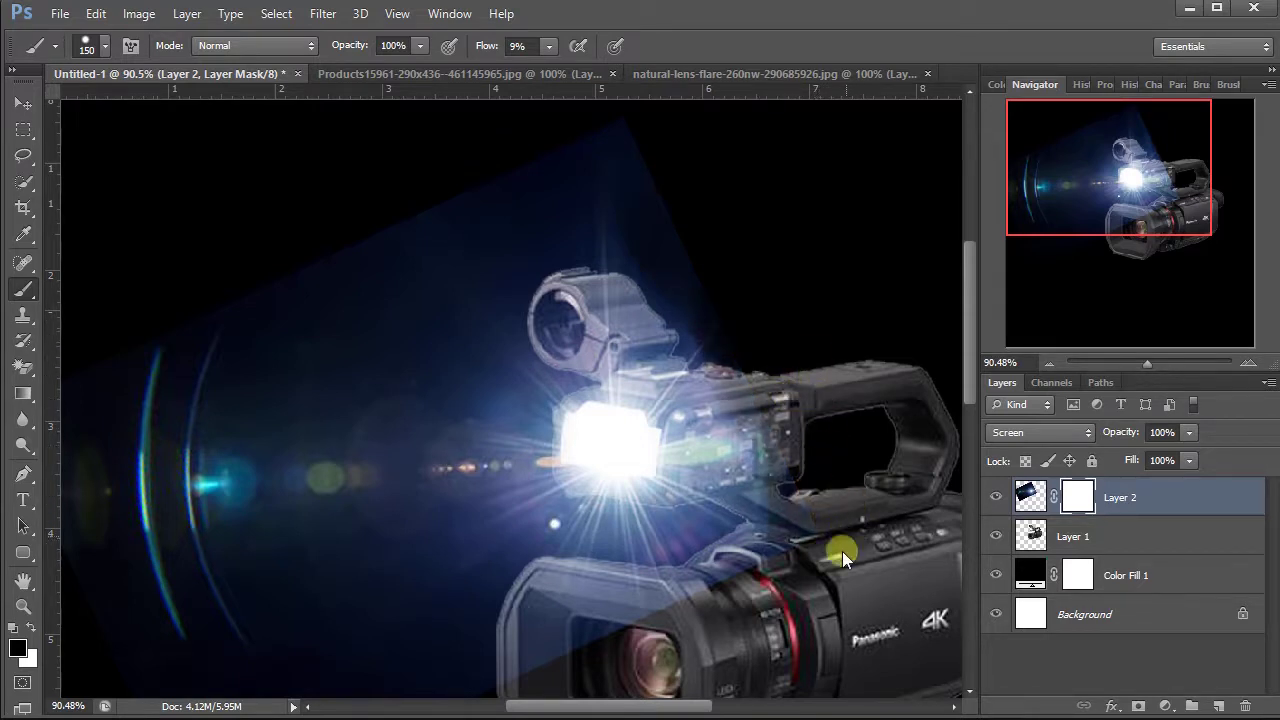
{"action": "scroll", "coordinate": [892, 436], "scroll_direction": "down", "scroll_amount": 4}
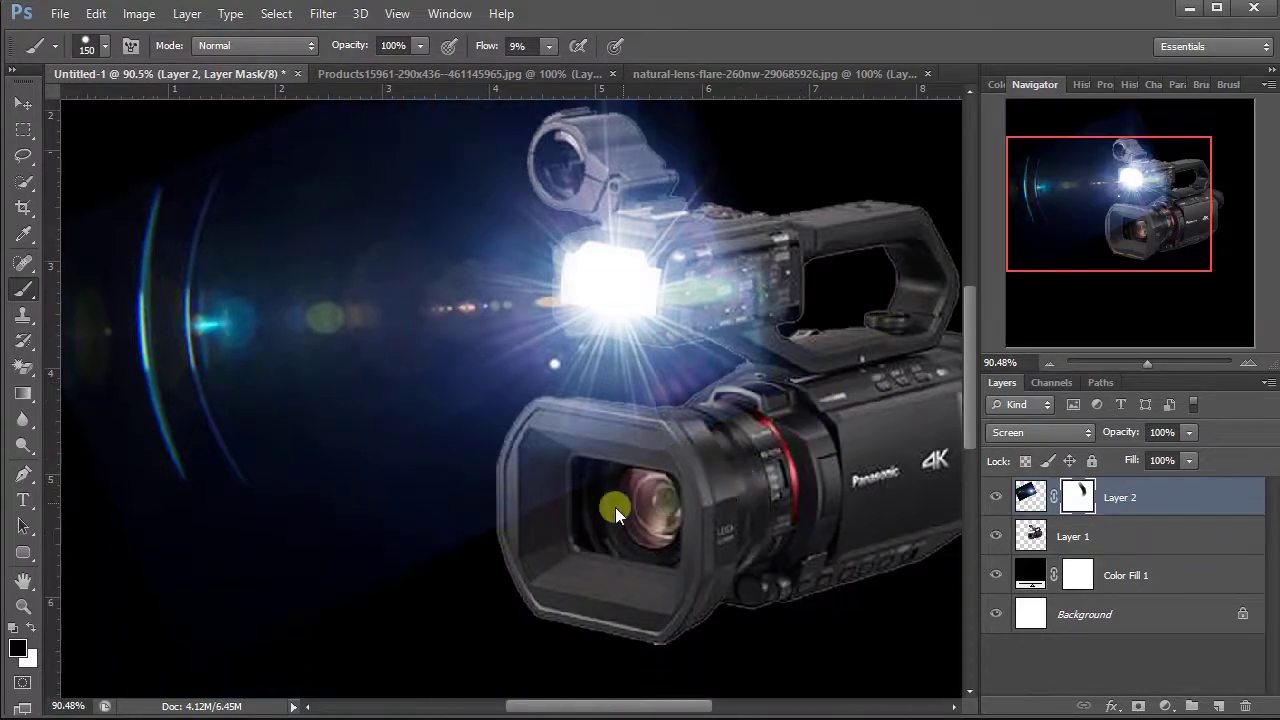
{"action": "left_click_drag", "start_coordinate": [494, 512], "coordinate": [557, 497]}
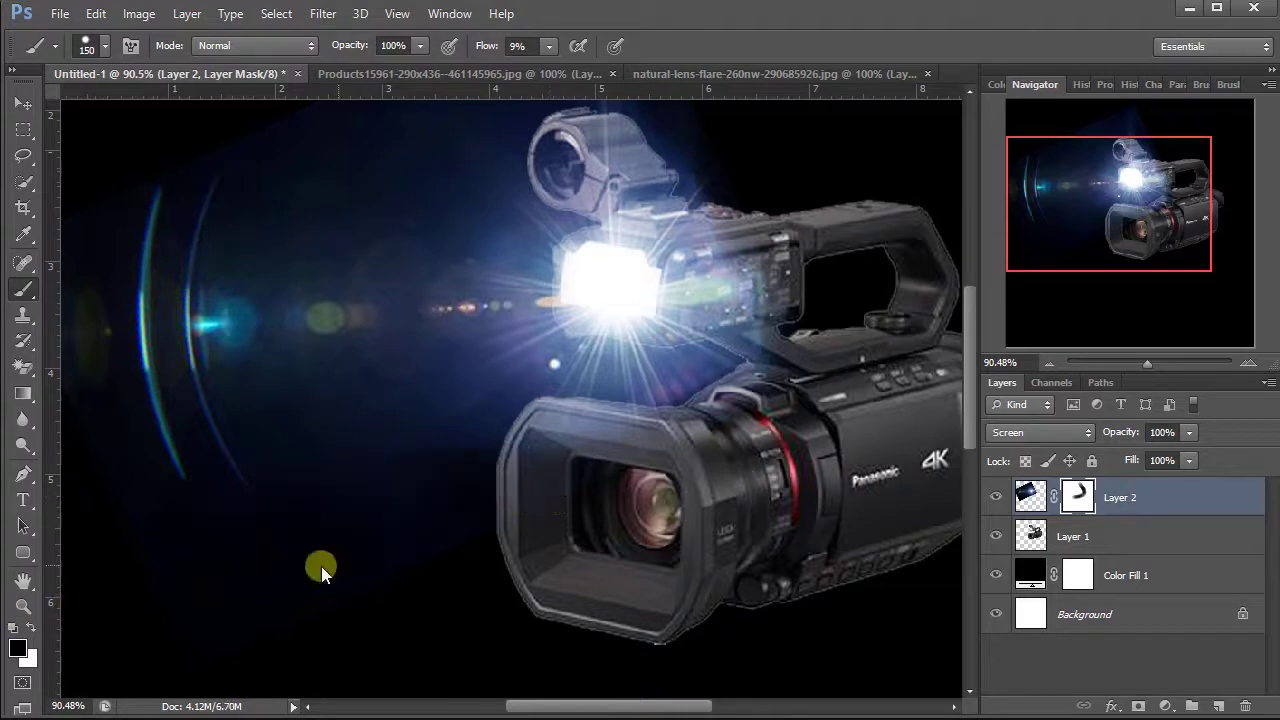
{"action": "left_click_drag", "start_coordinate": [484, 543], "coordinate": [731, 466]}
{"action": "left_click_drag", "start_coordinate": [586, 705], "coordinate": [534, 700]}
{"action": "scroll", "coordinate": [570, 557], "scroll_direction": "up", "scroll_amount": 5}
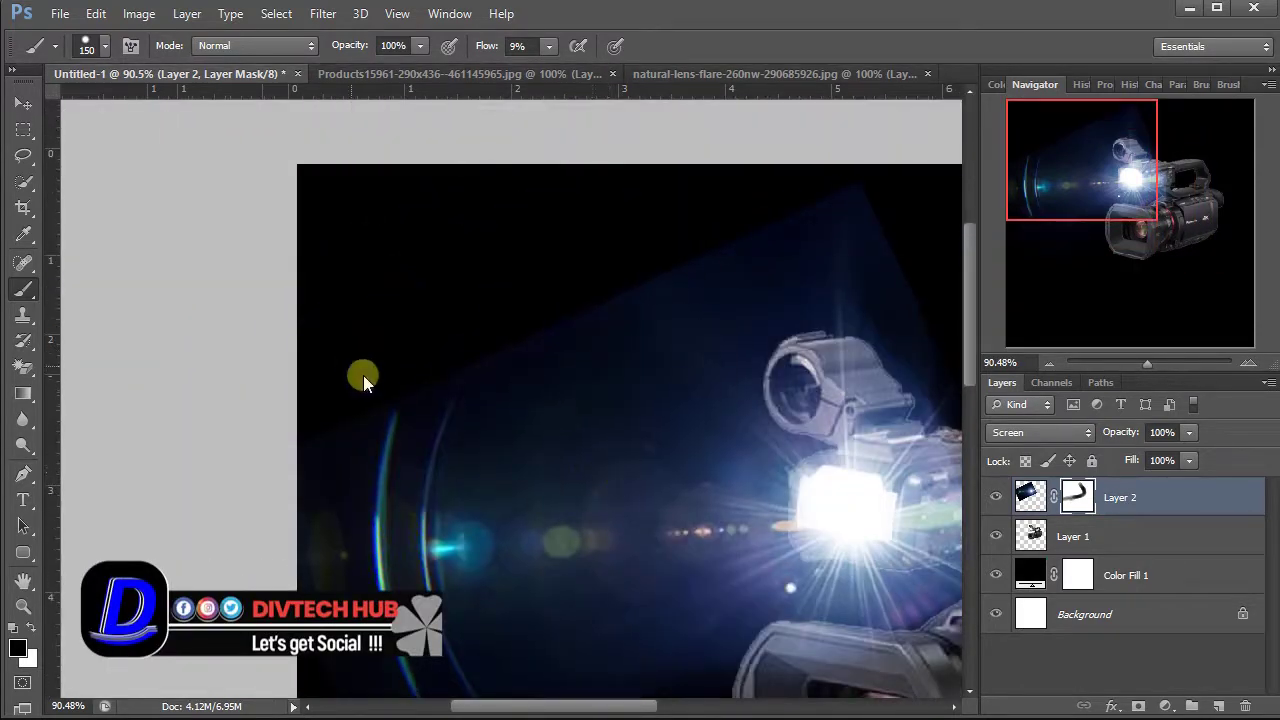
{"action": "mouse_move", "coordinate": [364, 378]}
{"action": "left_mouse_down"}
{"action": "mouse_move", "coordinate": [547, 292]}
{"action": "mouse_move", "coordinate": [719, 281]}
{"action": "left_mouse_up"}
{"action": "mouse_move", "coordinate": [1151, 363]}
{"action": "left_mouse_down"}
{"action": "mouse_move", "coordinate": [1131, 367]}
{"action": "mouse_move", "coordinate": [1140, 362]}
{"action": "left_mouse_up"}
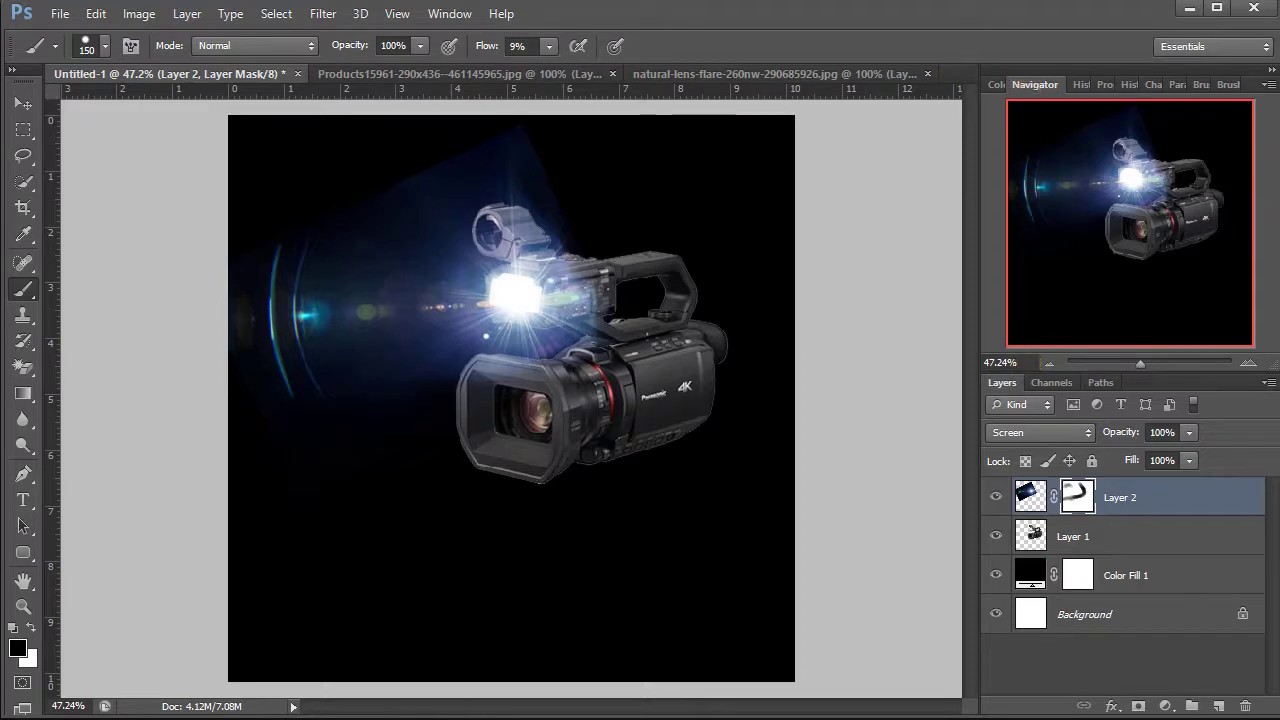
Apply a 66.4-pixel Gaussian Blur to Layer 2's mask to feather the flare's edges.
{"action": "left_click", "coordinate": [323, 14]}
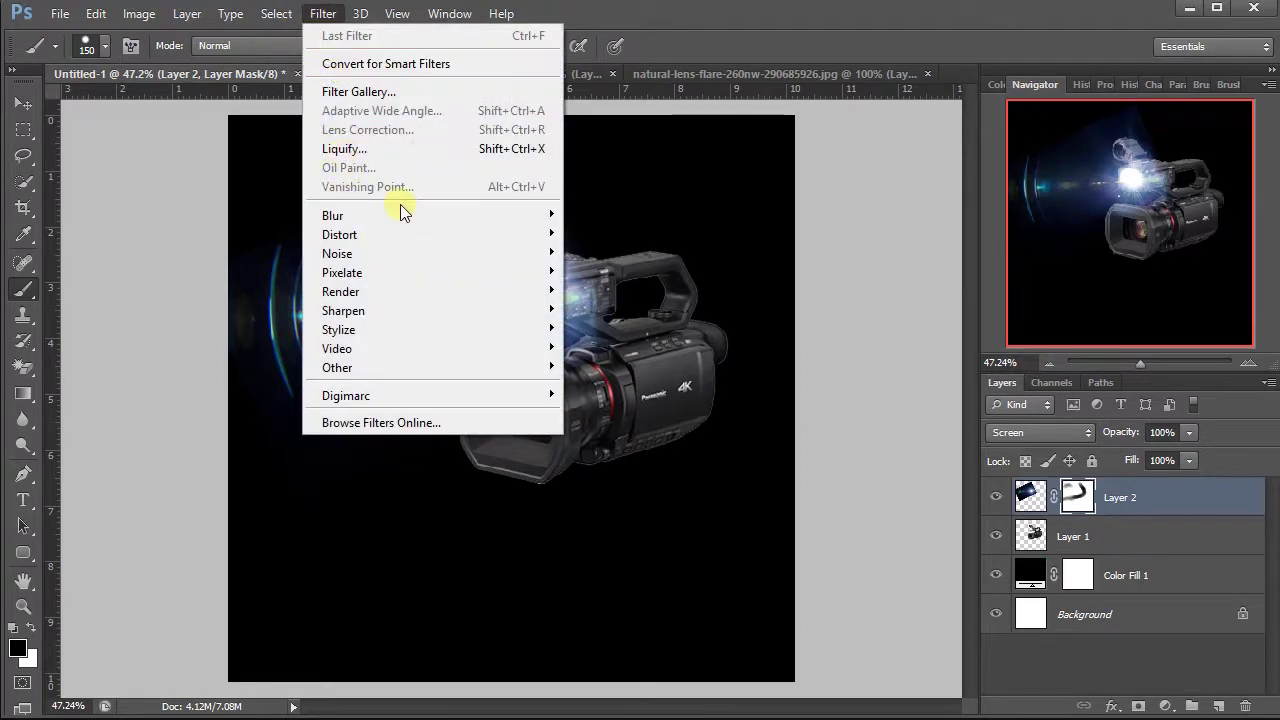
{"action": "mouse_move", "coordinate": [410, 218]}
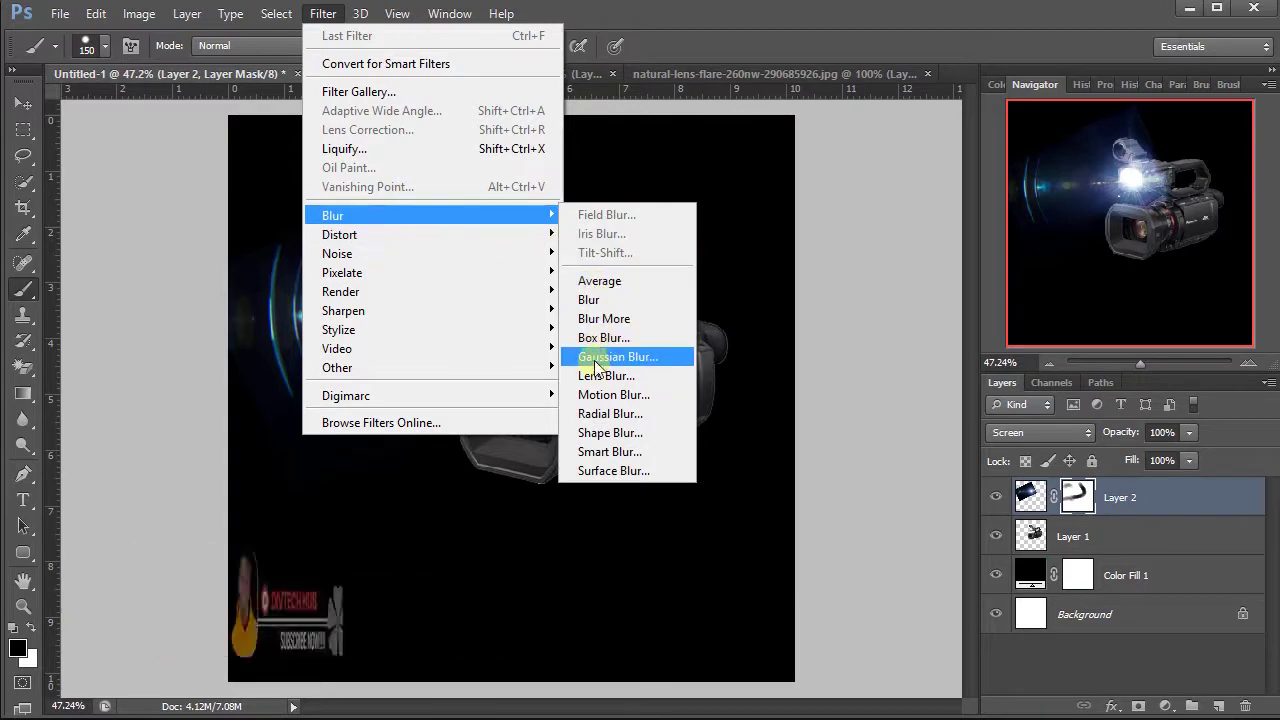
{"action": "left_click", "coordinate": [594, 358]}
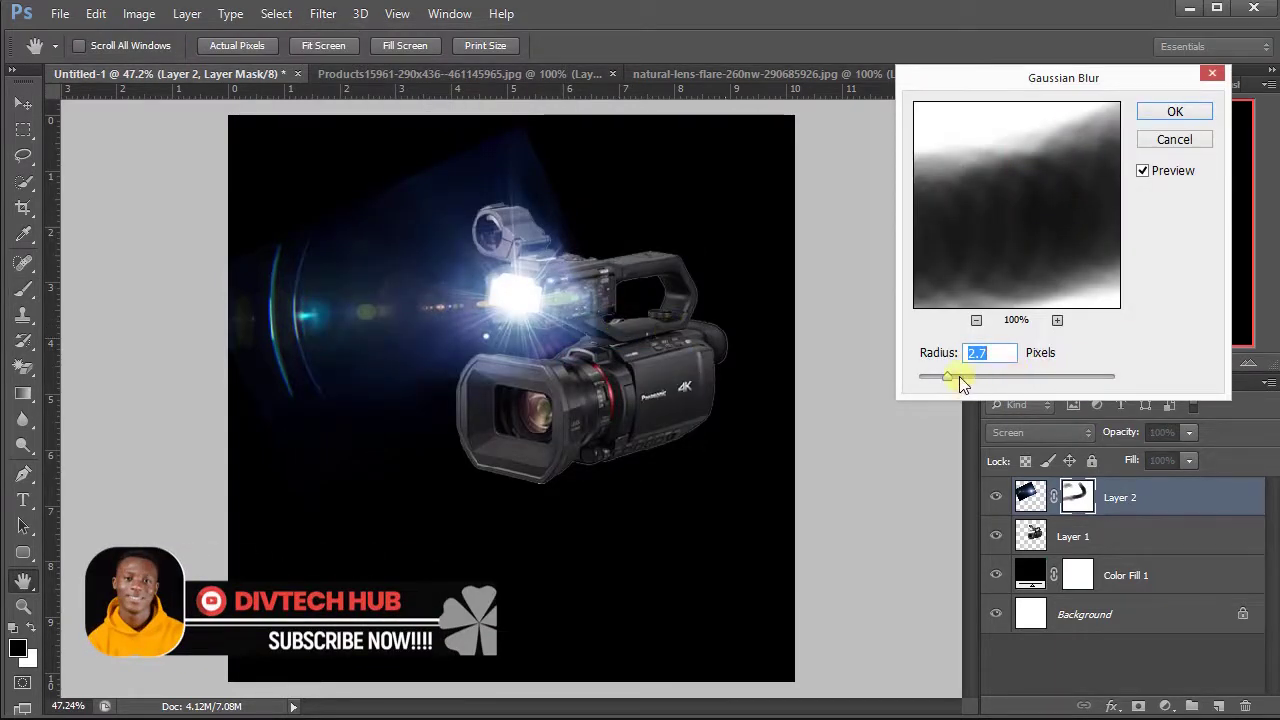
{"action": "left_click_drag", "start_coordinate": [948, 376], "coordinate": [1032, 371]}
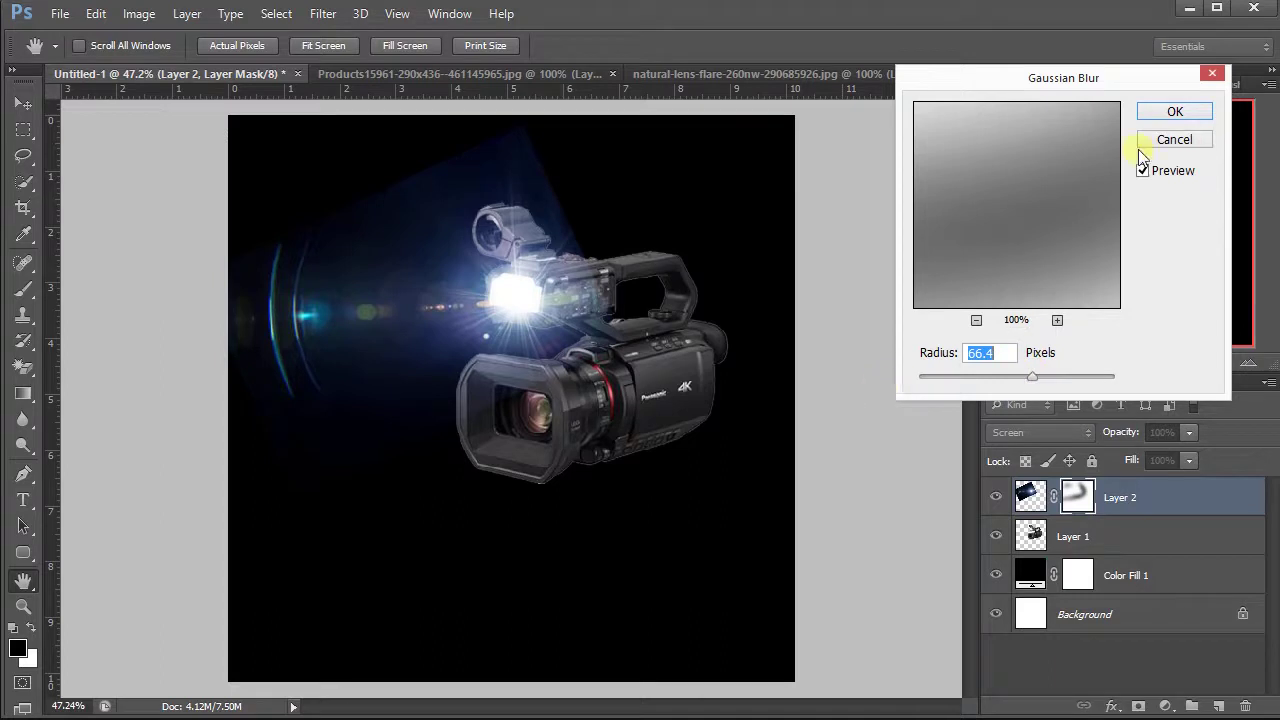
{"action": "left_click", "coordinate": [1160, 112]}
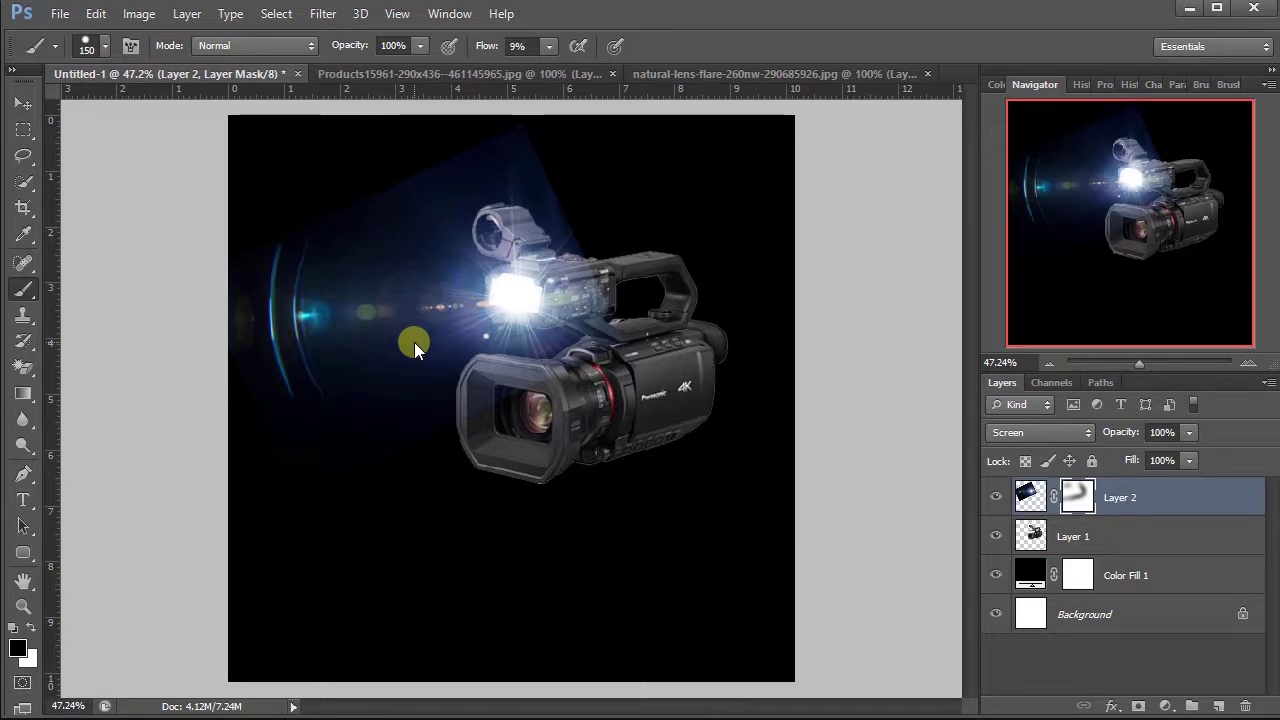
Rotate the flare to about -8.4° and shift it slightly up and left, committing the transform.
{"action": "key", "text": "ctrl+t"}
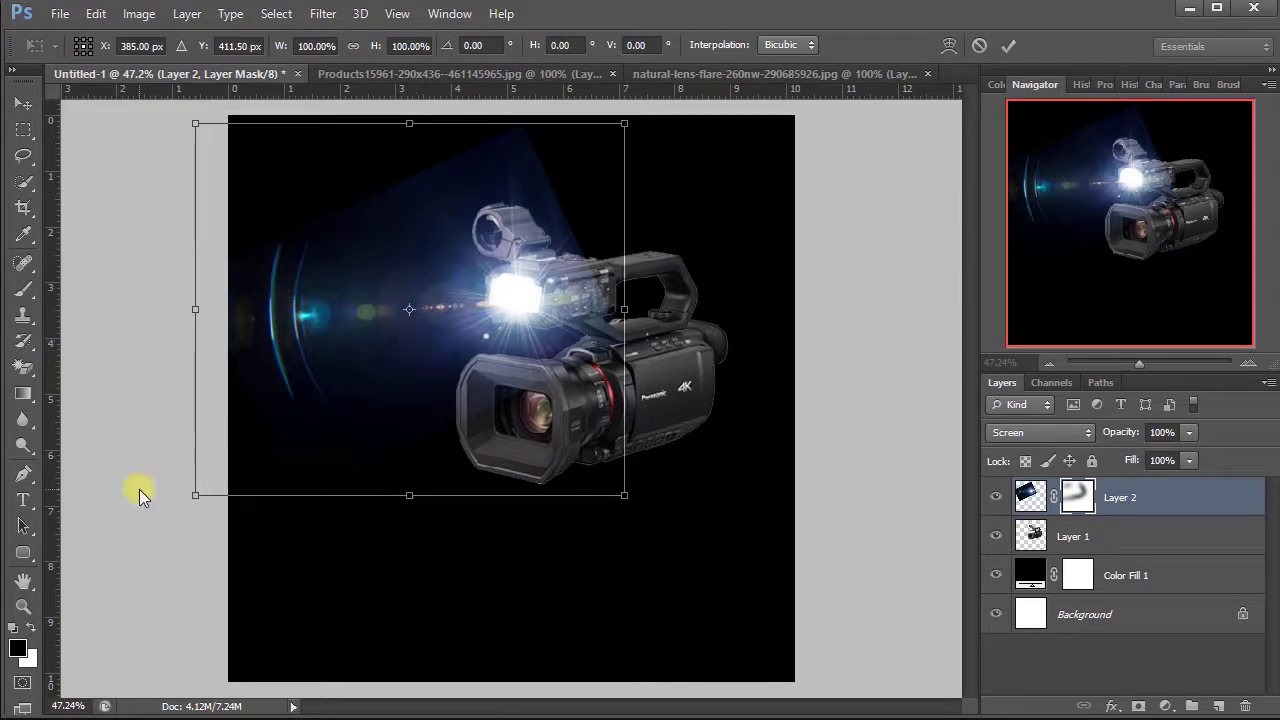
{"action": "left_click_drag", "start_coordinate": [141, 496], "coordinate": [183, 503]}
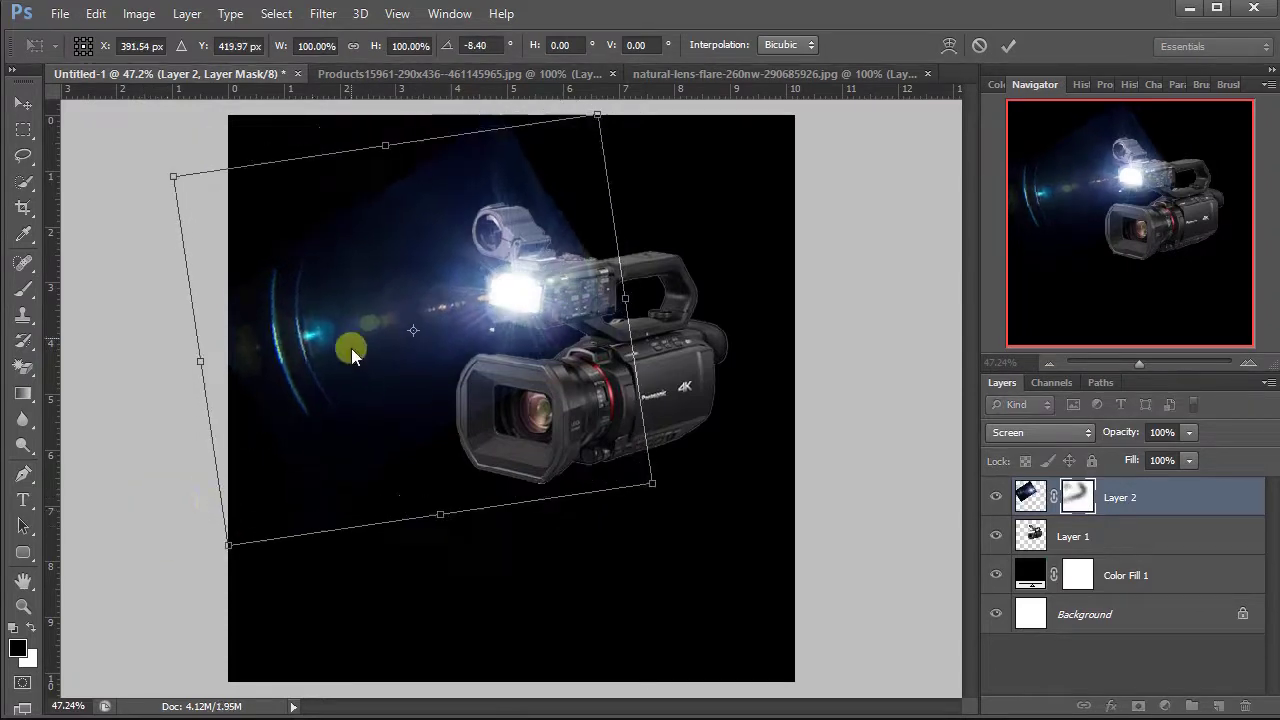
{"action": "left_click_drag", "start_coordinate": [351, 348], "coordinate": [342, 343]}
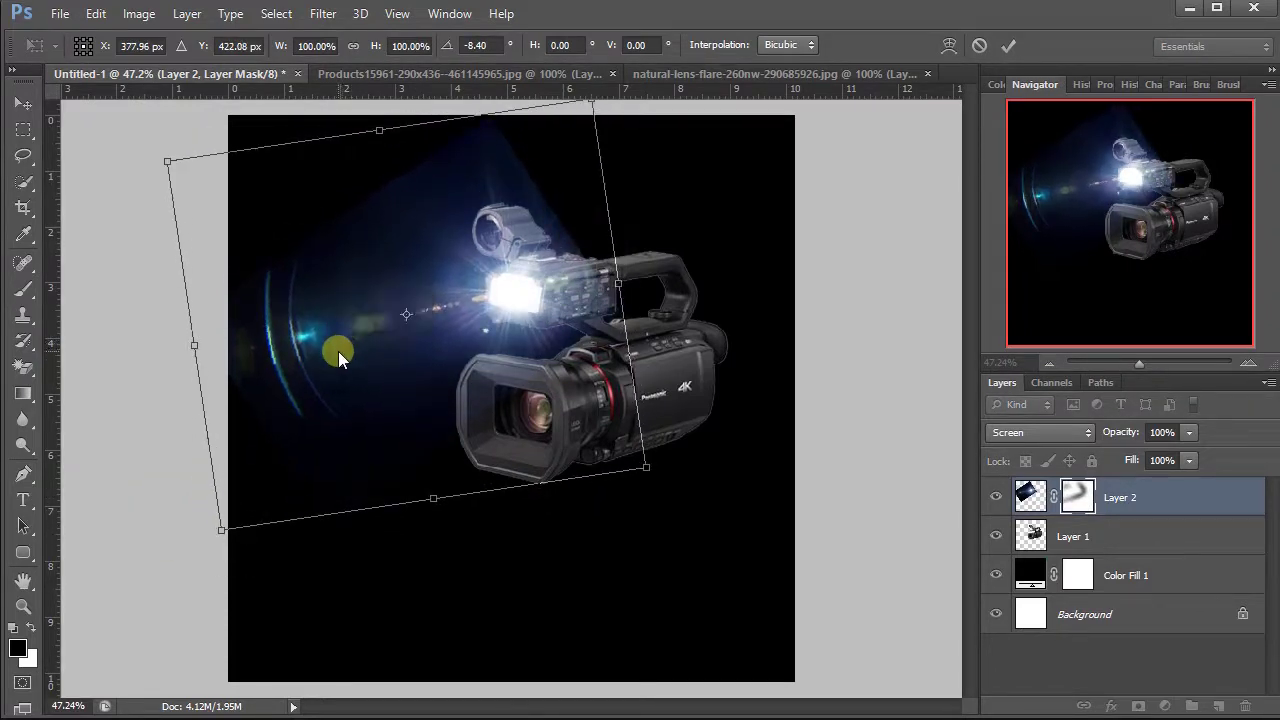
{"action": "left_click", "coordinate": [1008, 41]}
{"action": "key", "text": "b"}
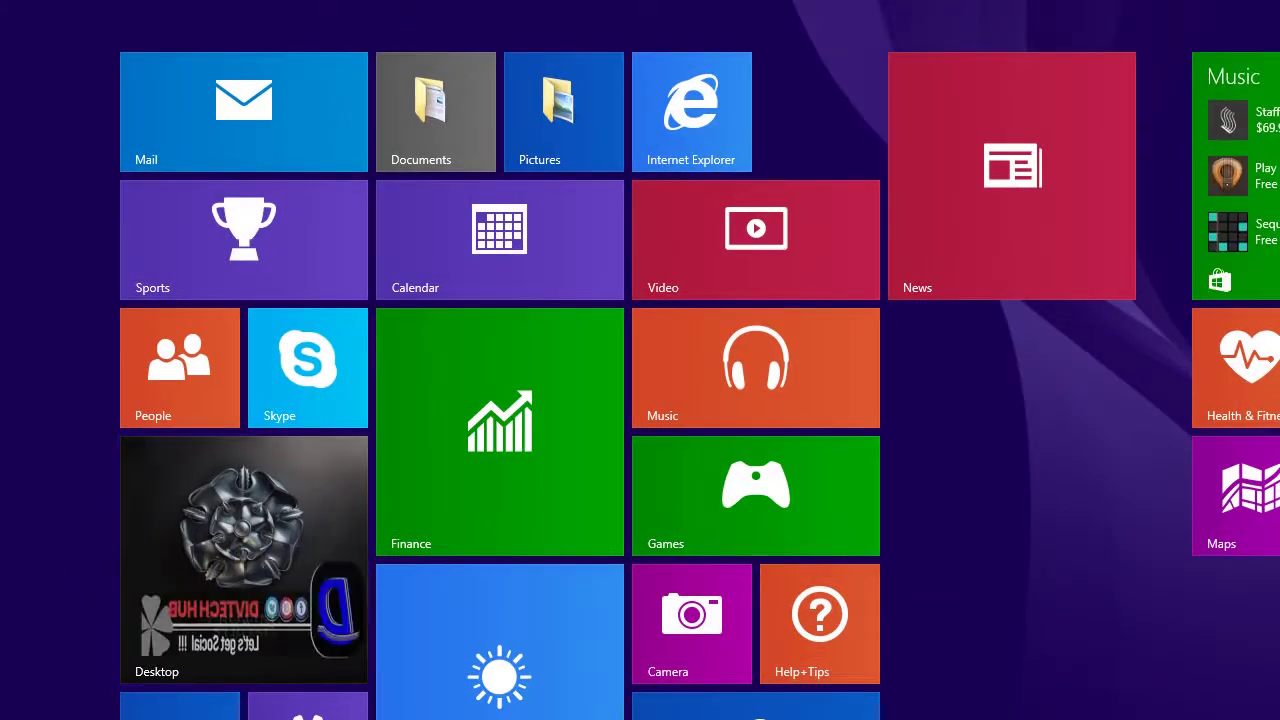
{"action": "left_click", "coordinate": [218, 630]}
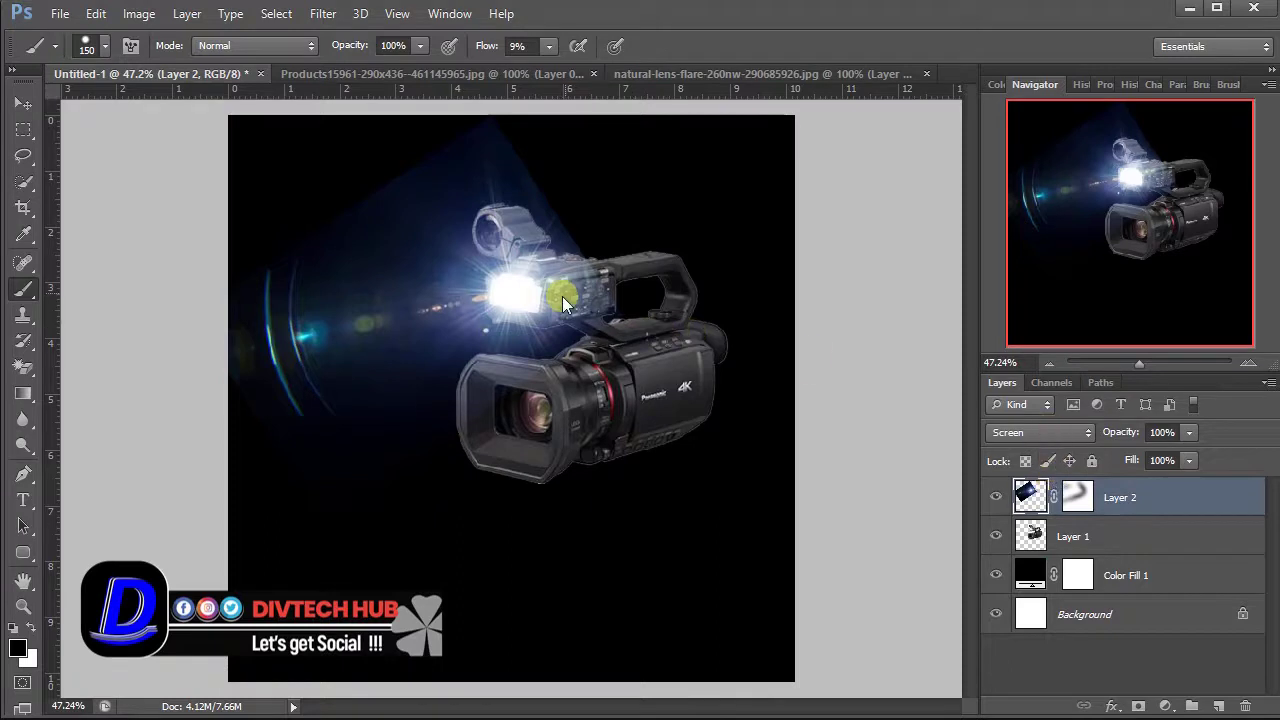
Paint black at 9% flow on Layer 2's mask over the camera top, viewfinder and below.
{"action": "mouse_move", "coordinate": [562, 296]}
{"action": "left_mouse_down"}
{"action": "mouse_move", "coordinate": [527, 272]}
{"action": "mouse_move", "coordinate": [492, 287]}
{"action": "mouse_move", "coordinate": [502, 264]}
{"action": "mouse_move", "coordinate": [278, 357]}
{"action": "mouse_move", "coordinate": [343, 320]}
{"action": "mouse_move", "coordinate": [568, 290]}
{"action": "mouse_move", "coordinate": [534, 278]}
{"action": "mouse_move", "coordinate": [489, 294]}
{"action": "mouse_move", "coordinate": [527, 284]}
{"action": "mouse_move", "coordinate": [498, 238]}
{"action": "left_mouse_up"}
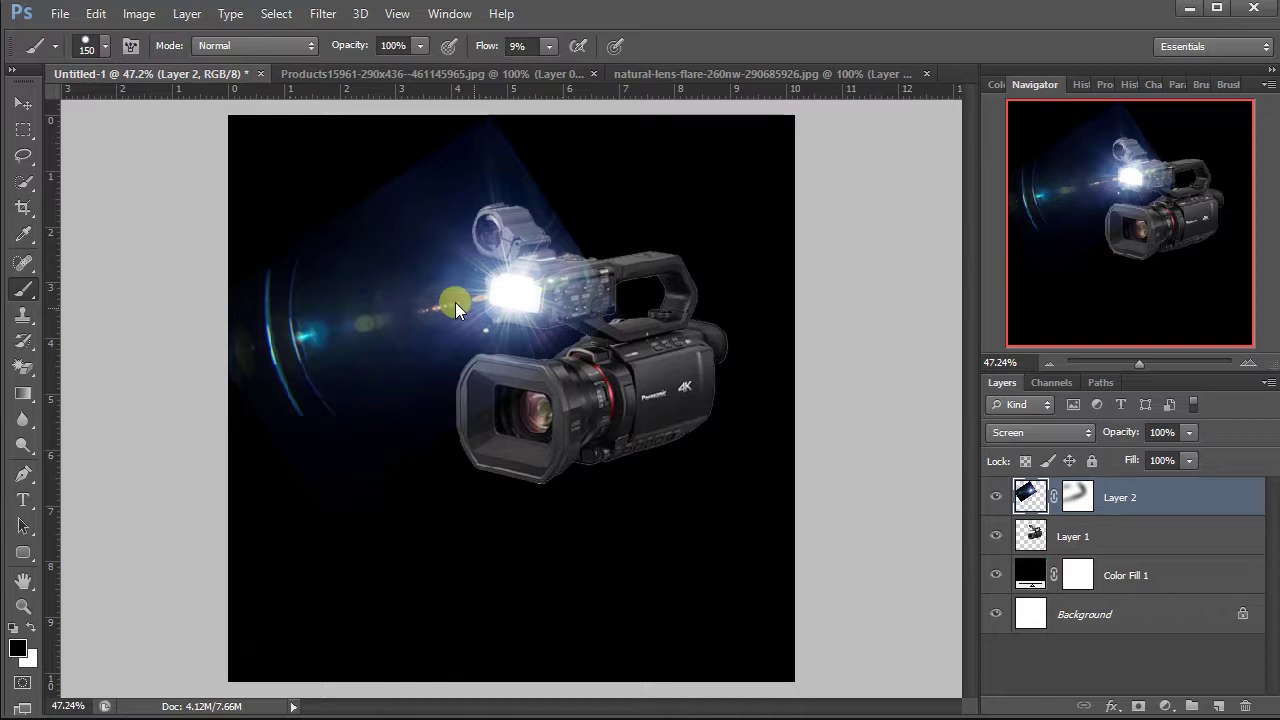
{"action": "mouse_move", "coordinate": [472, 197]}
{"action": "left_mouse_down"}
{"action": "mouse_move", "coordinate": [582, 283]}
{"action": "mouse_move", "coordinate": [568, 256]}
{"action": "left_mouse_up"}
{"action": "mouse_move", "coordinate": [641, 465]}
{"action": "left_mouse_down"}
{"action": "mouse_move", "coordinate": [640, 495]}
{"action": "mouse_move", "coordinate": [920, 551]}
{"action": "mouse_move", "coordinate": [929, 591]}
{"action": "left_mouse_up"}
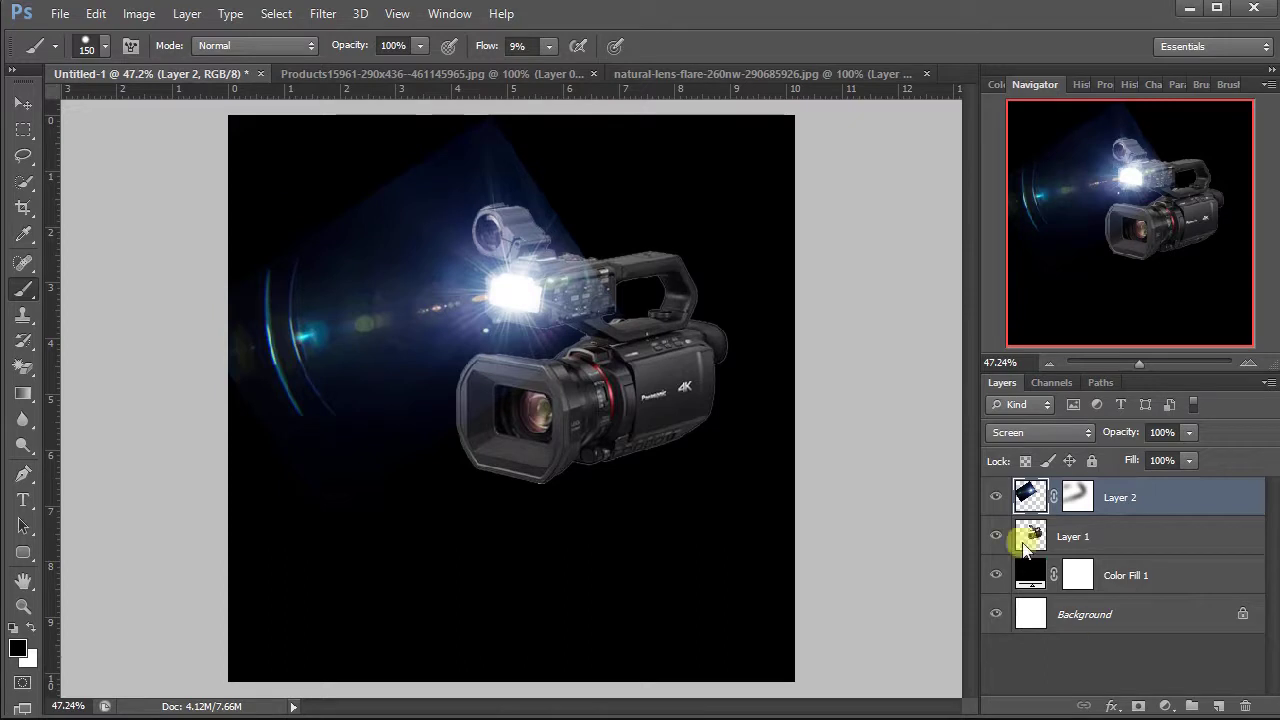
Toggle between Layer 2's mask and image thumbnails, leaving the layer image targeted.
{"action": "left_click", "coordinate": [1022, 495]}
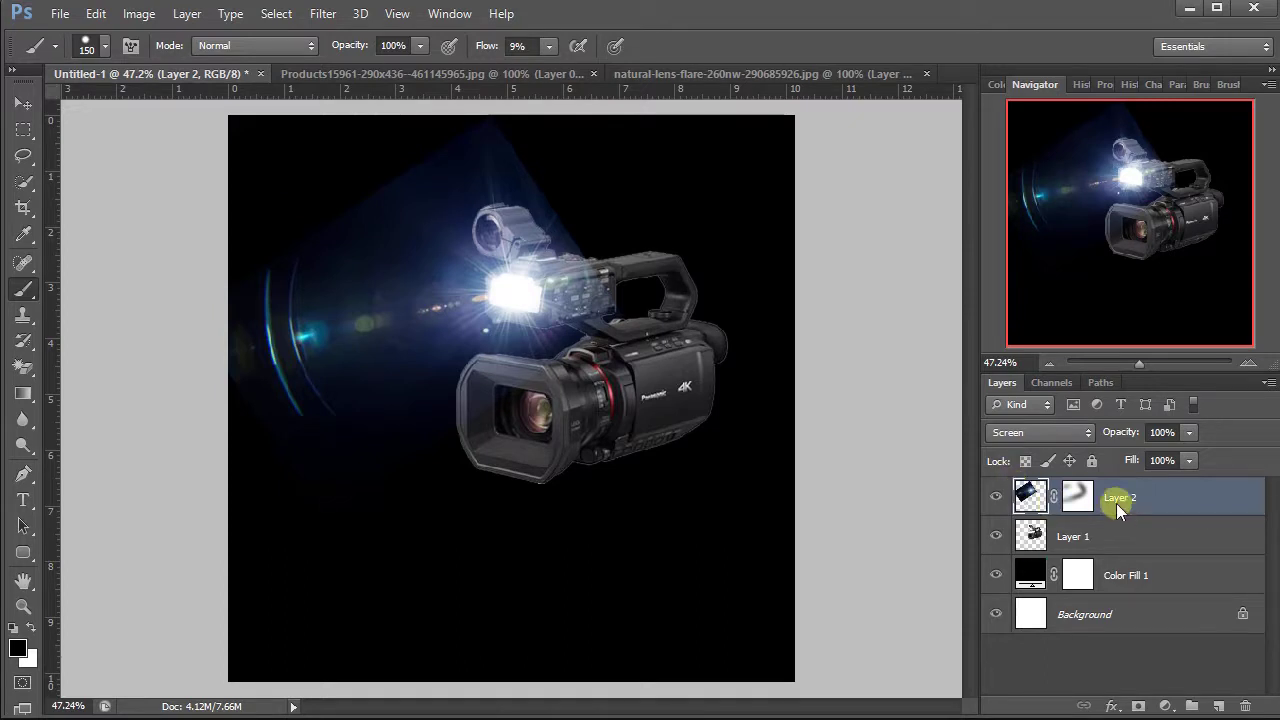
{"action": "left_click", "coordinate": [1091, 490]}
{"action": "left_click", "coordinate": [1033, 495]}
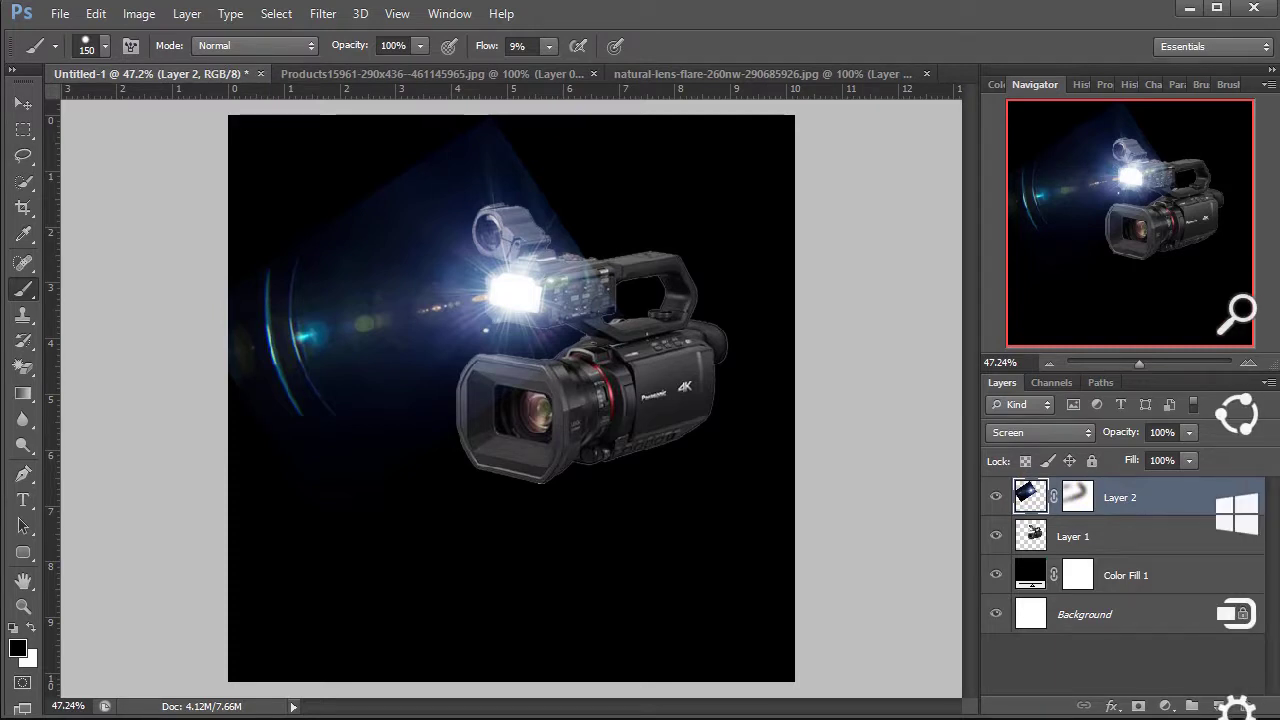
Colorize Layer 2's flare with Hue/Saturation set to Hue 213, Saturation 74, Lightness -12.
{"action": "key", "text": "ctrl+u"}
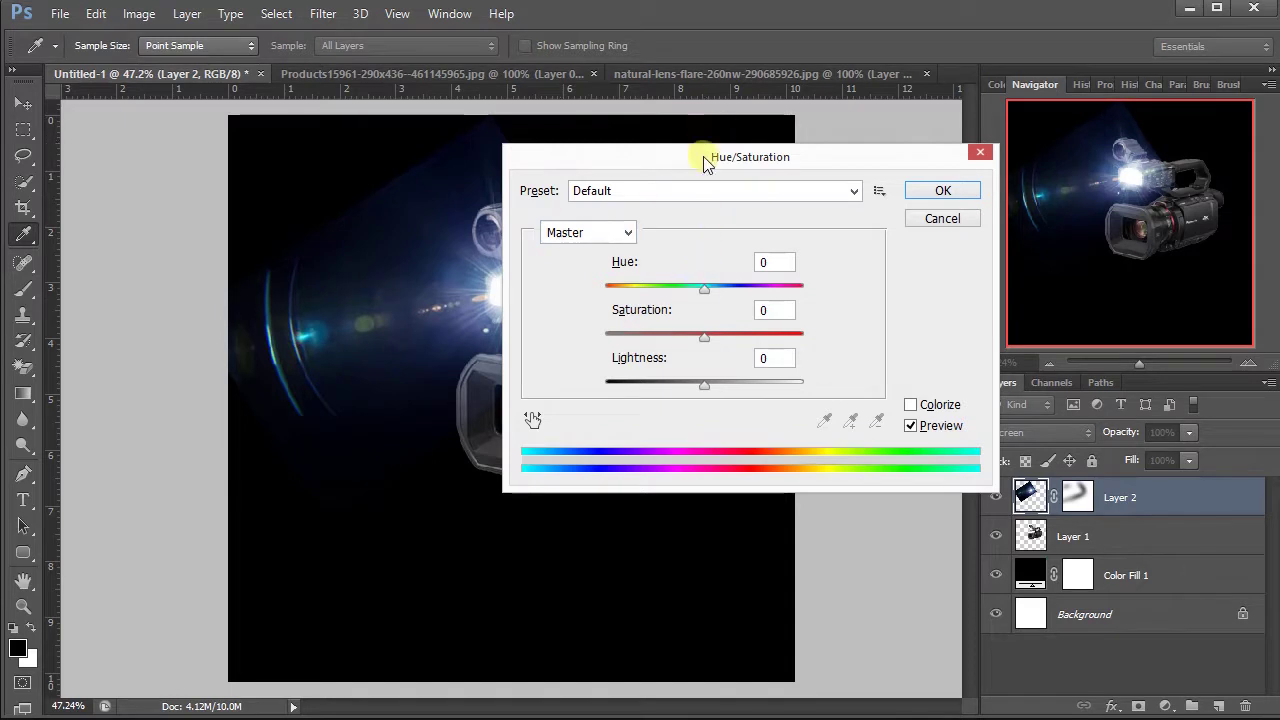
{"action": "left_click_drag", "start_coordinate": [706, 158], "coordinate": [862, 148]}
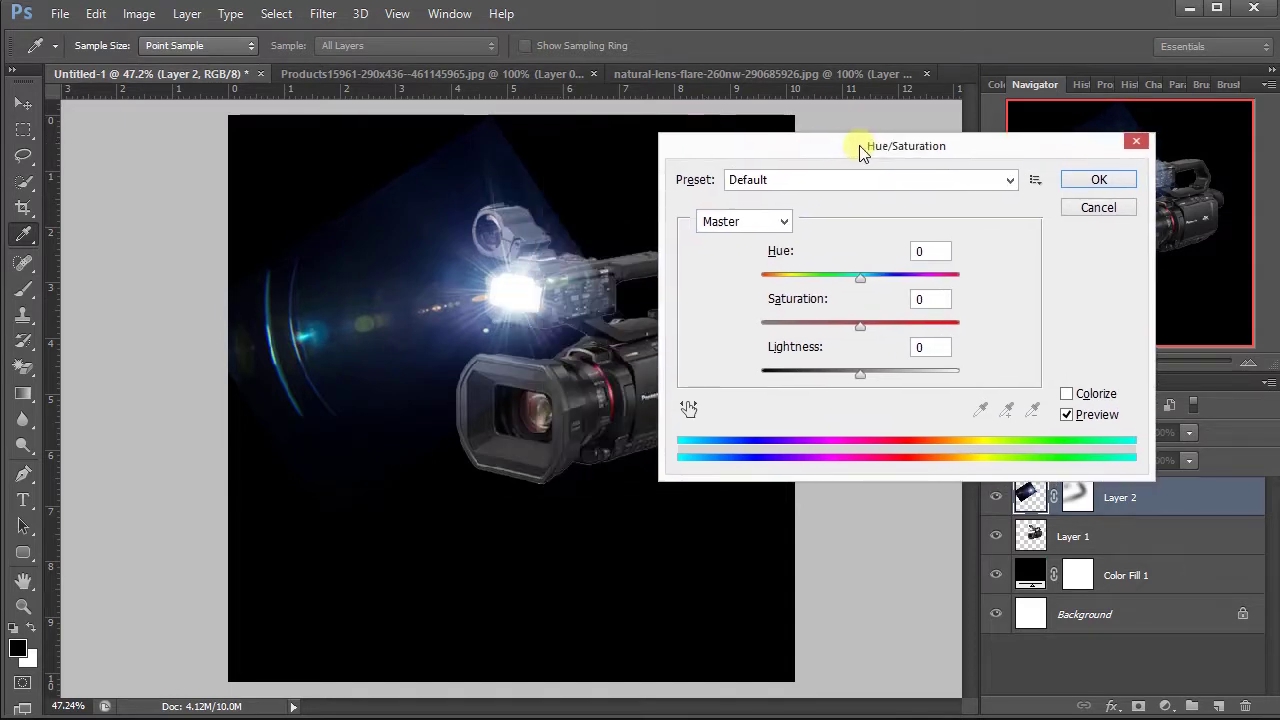
{"action": "left_click", "coordinate": [1066, 395]}
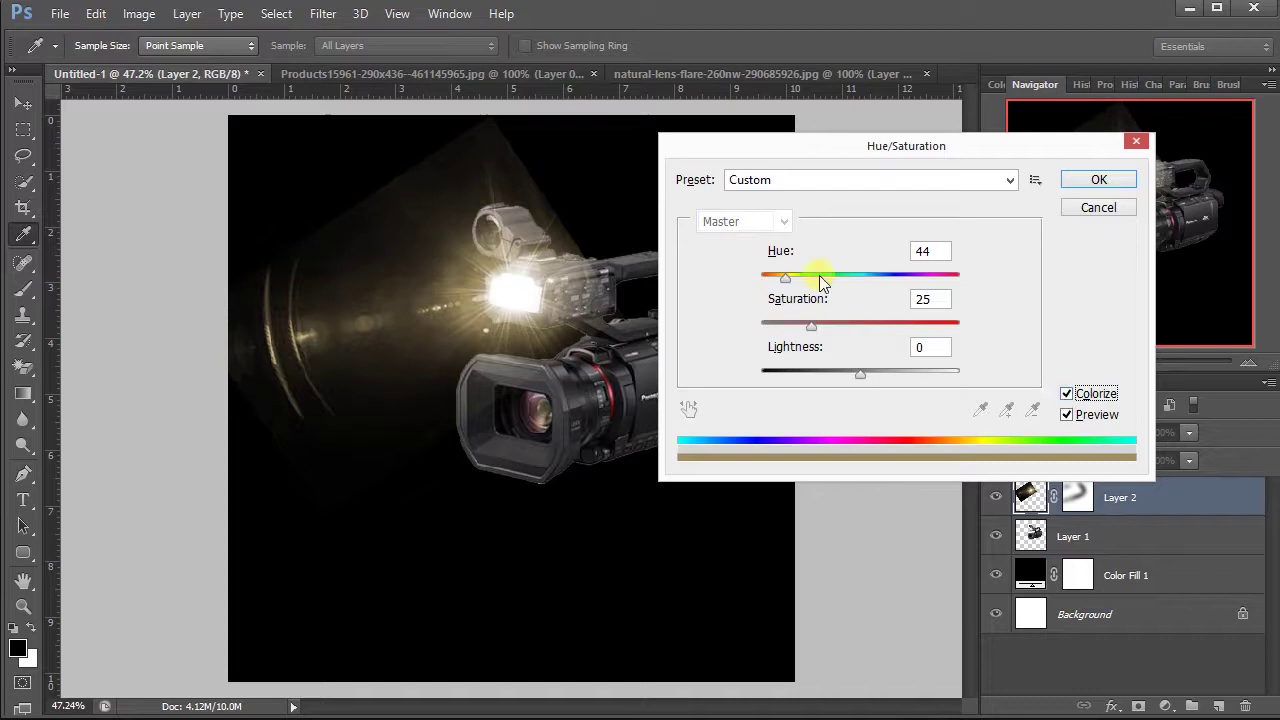
{"action": "left_click_drag", "start_coordinate": [811, 326], "coordinate": [870, 333]}
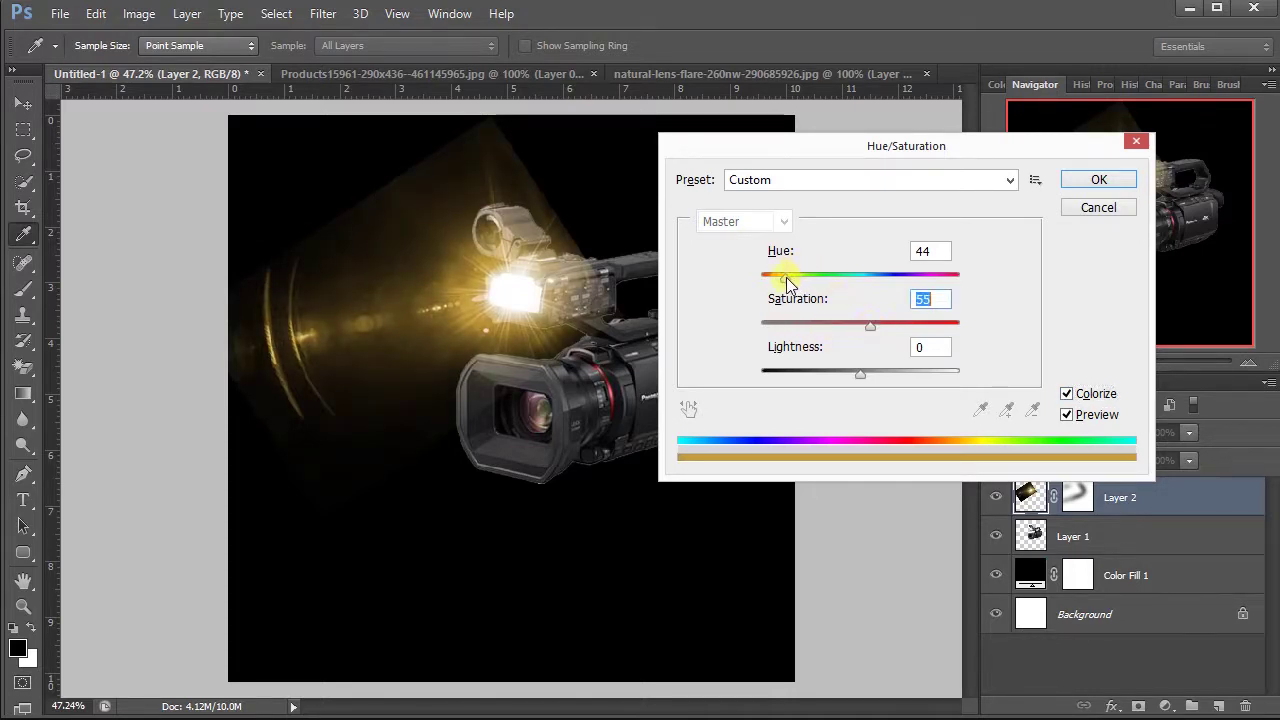
{"action": "left_click_drag", "start_coordinate": [786, 279], "coordinate": [873, 278]}
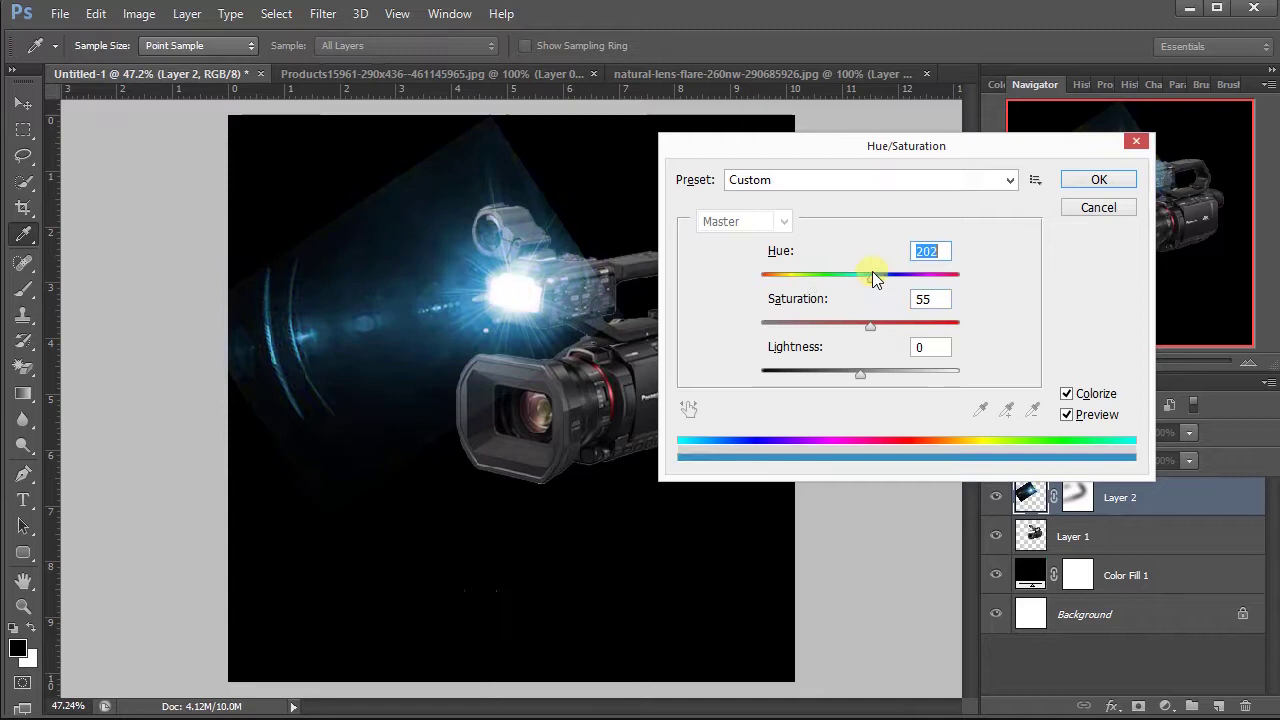
{"action": "left_click_drag", "start_coordinate": [870, 326], "coordinate": [908, 322]}
{"action": "mouse_move", "coordinate": [858, 372]}
{"action": "left_mouse_down"}
{"action": "mouse_move", "coordinate": [811, 371]}
{"action": "mouse_move", "coordinate": [939, 367]}
{"action": "mouse_move", "coordinate": [849, 370]}
{"action": "left_mouse_up"}
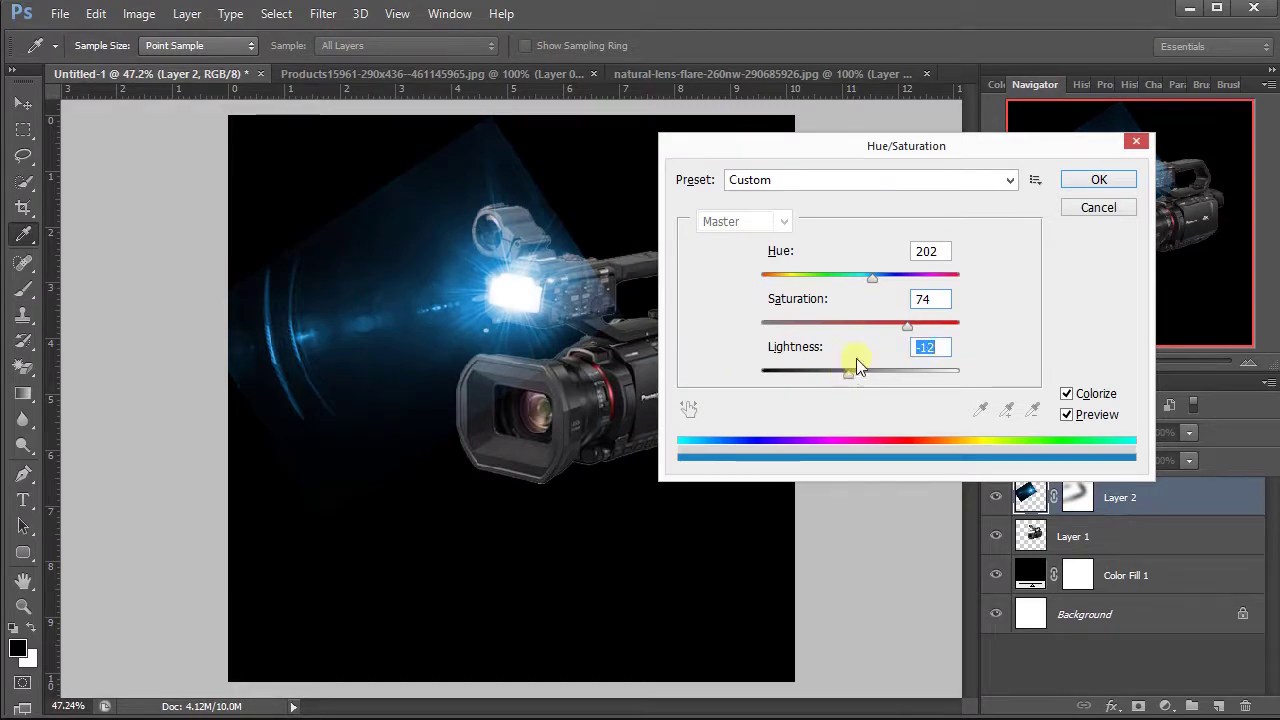
{"action": "left_click_drag", "start_coordinate": [871, 277], "coordinate": [880, 283]}
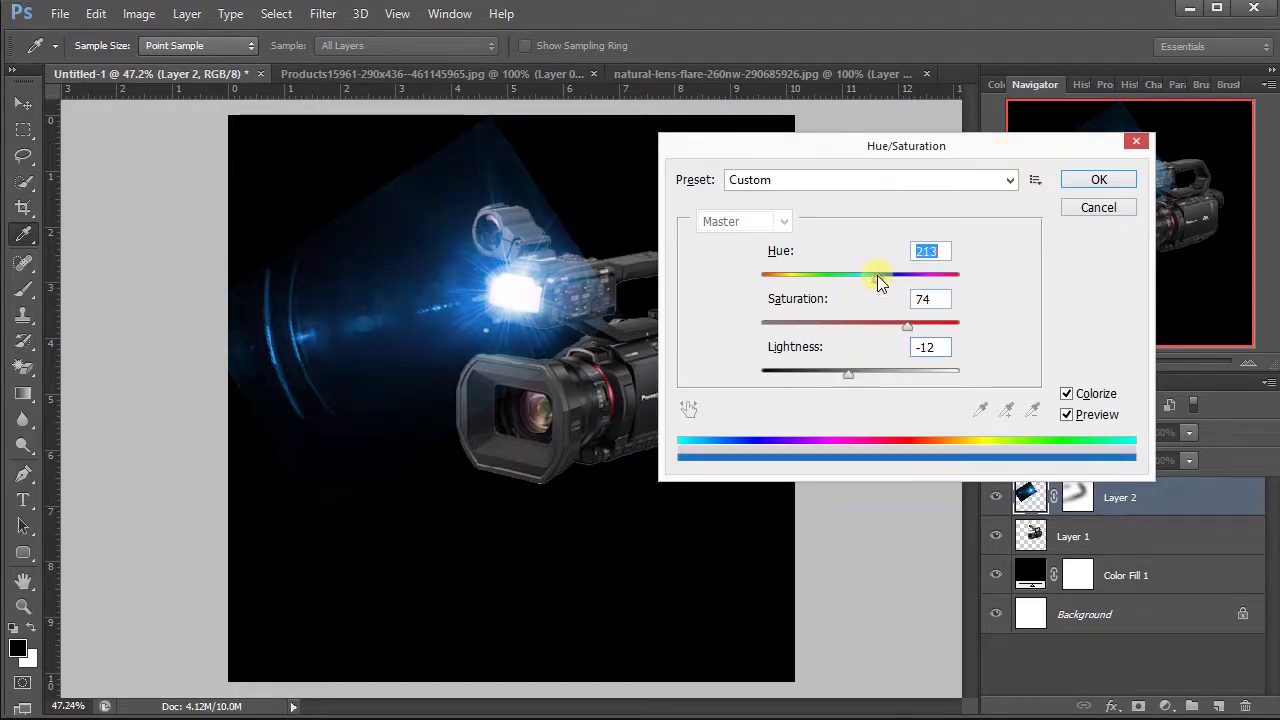
{"action": "left_click", "coordinate": [1099, 179]}
{"action": "key", "text": "b"}
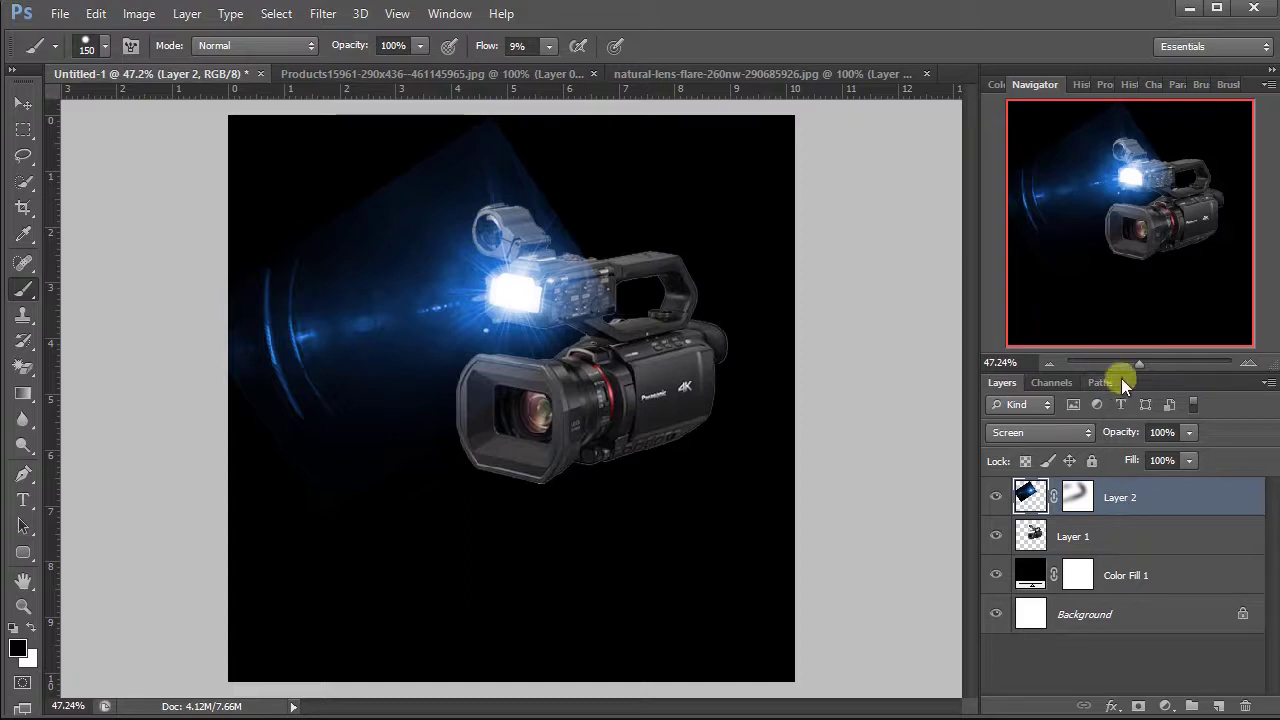
Adjust the canvas zoom with the Navigator slider.
{"action": "left_click_drag", "start_coordinate": [1139, 363], "coordinate": [1141, 365]}
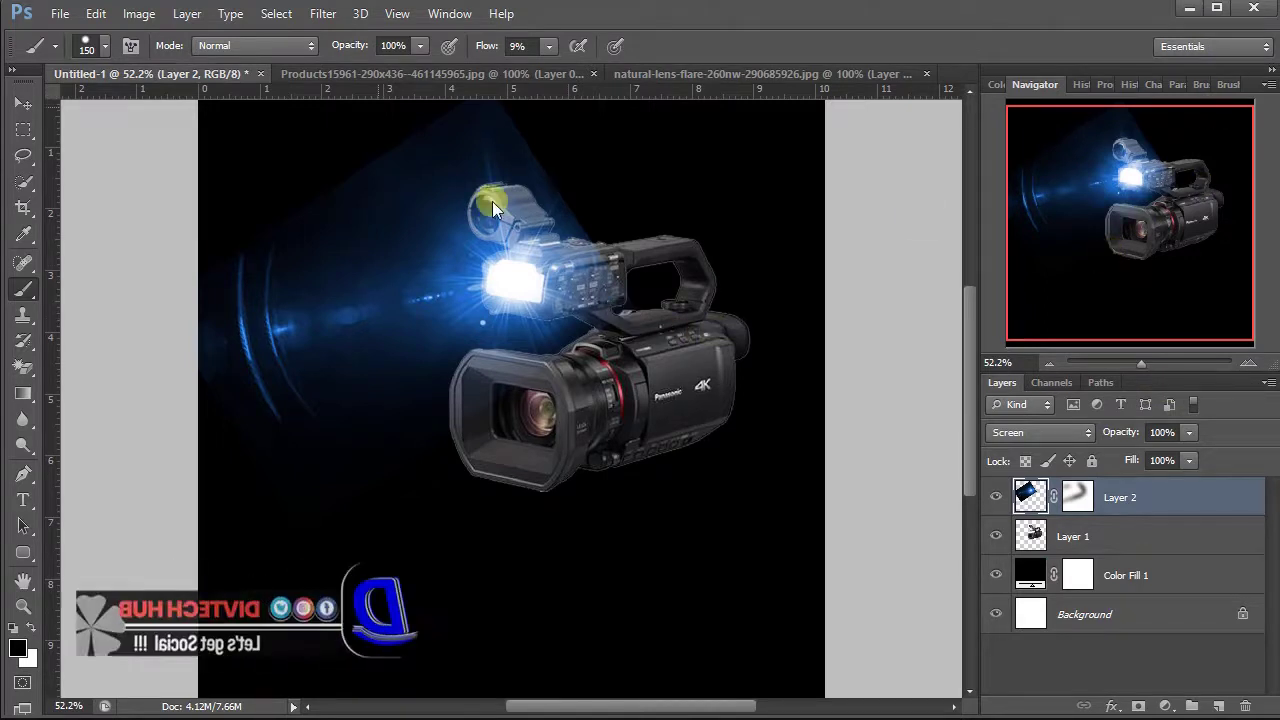
Start File > Place for another image, then cancel the Place dialog.
{"action": "left_click", "coordinate": [66, 14]}
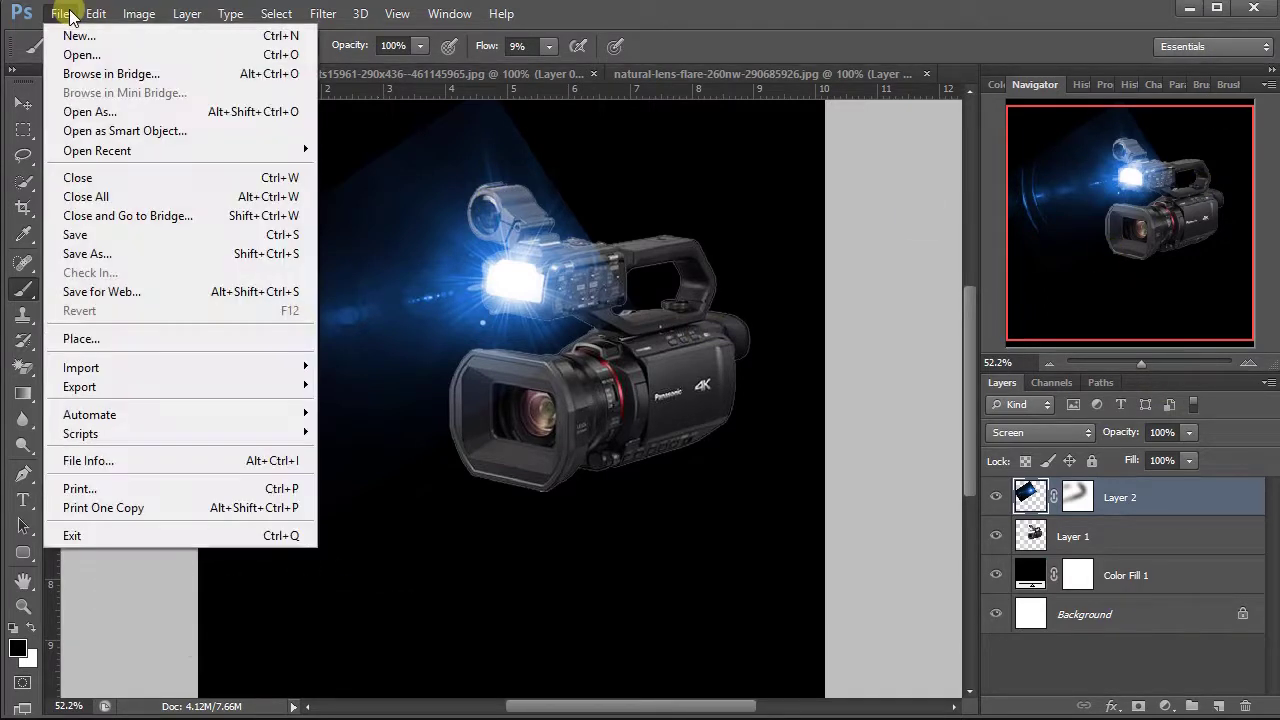
{"action": "mouse_move", "coordinate": [85, 364]}
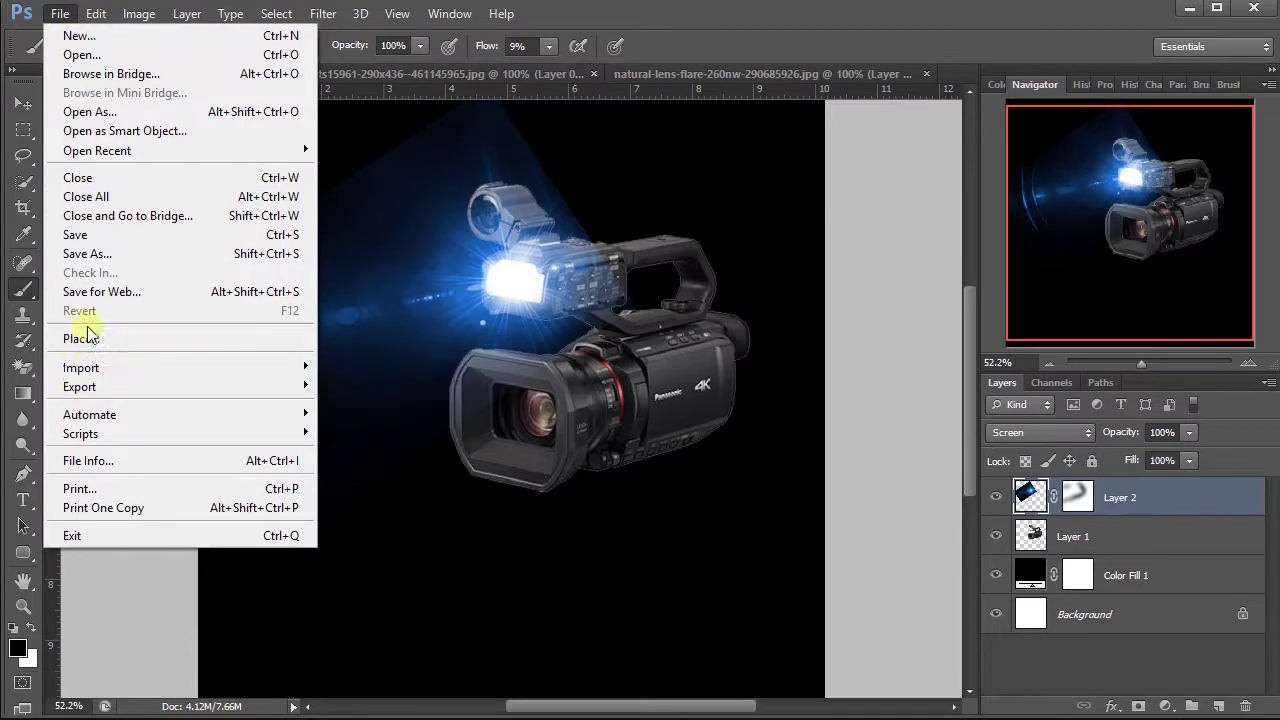
{"action": "left_click", "coordinate": [82, 338]}
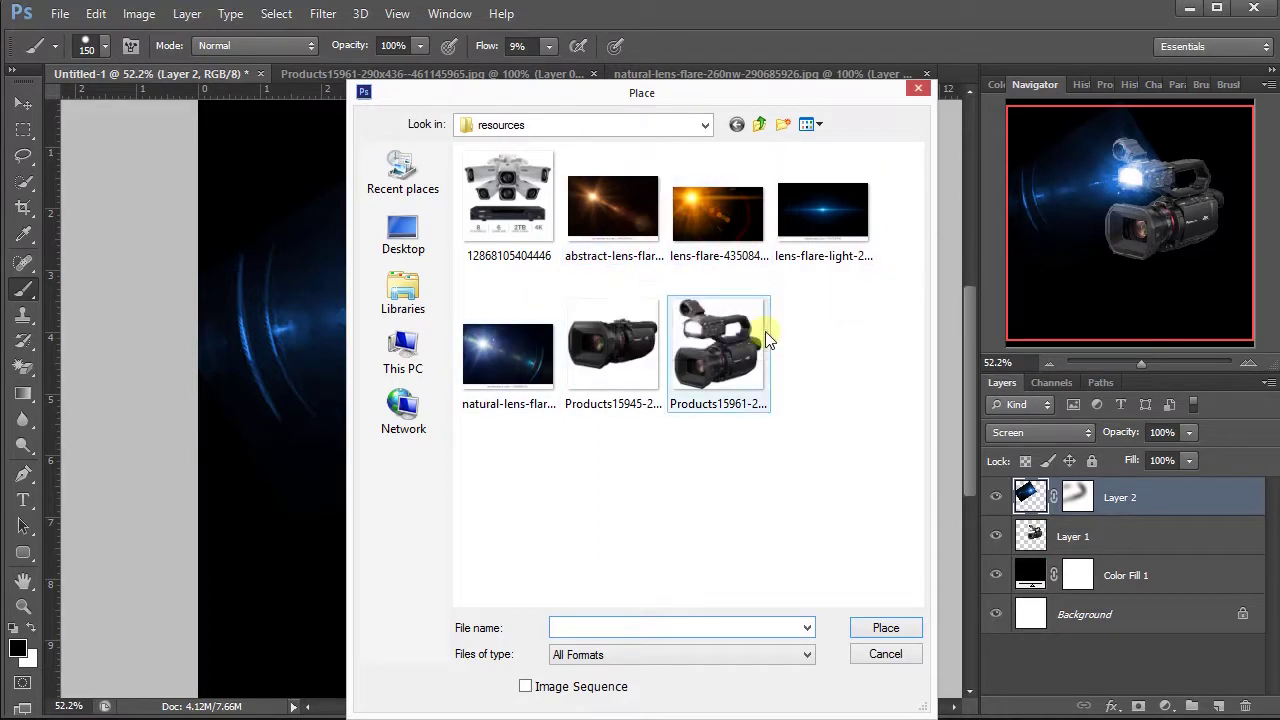
{"action": "left_click", "coordinate": [890, 652]}
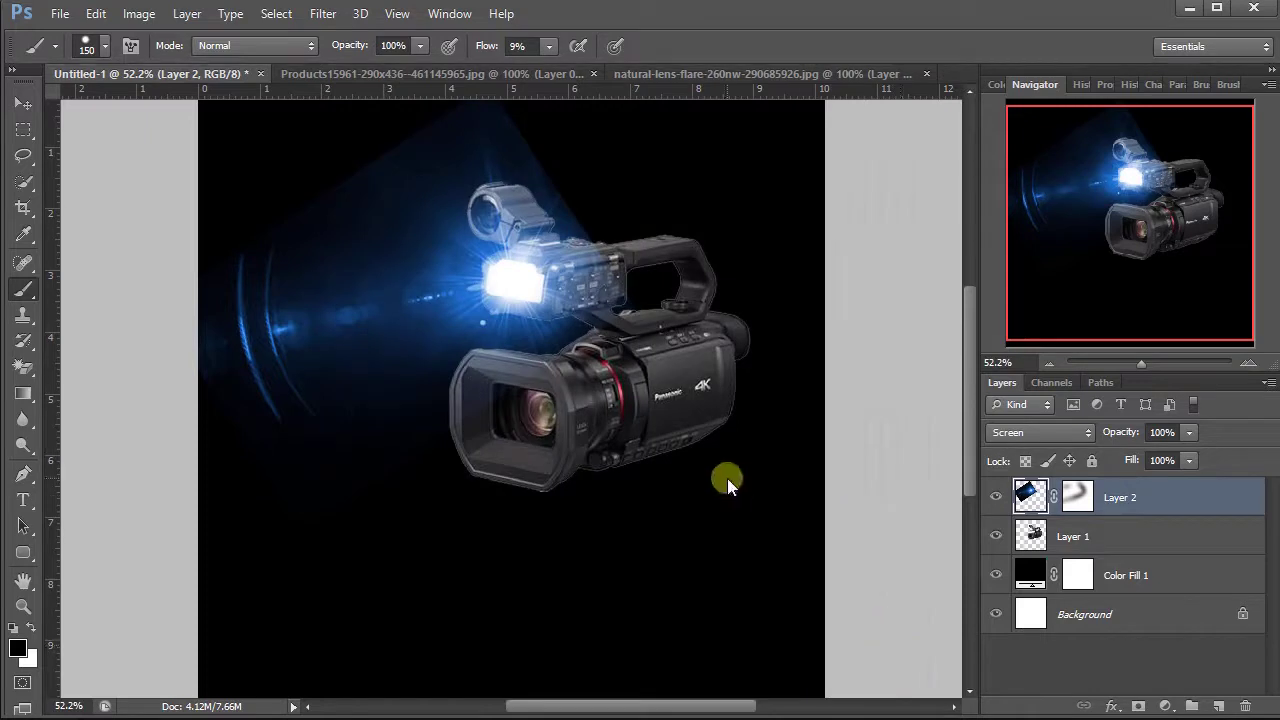